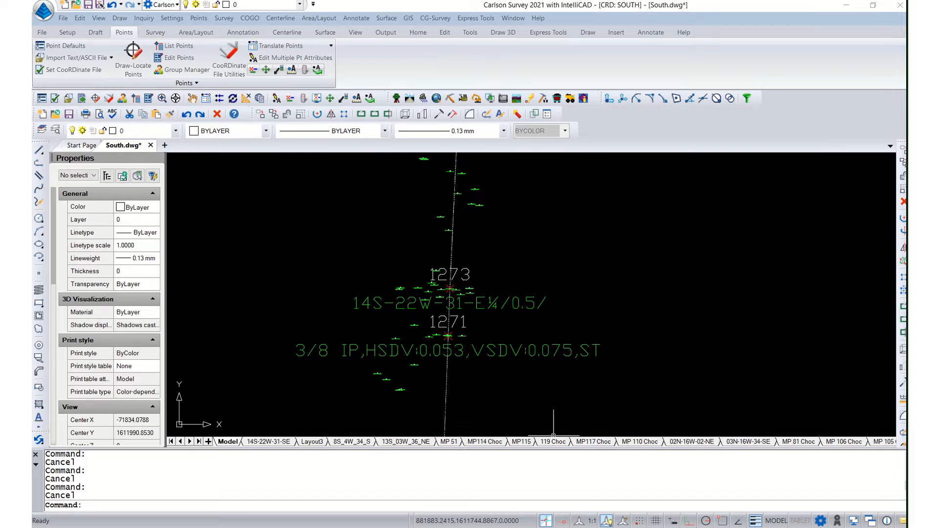
Step: Switch to Chrome and open the Arkansas GIS Office website at gis.arkansas.gov in a maximized window
{"action": "left_click", "coordinate": [555, 527]}
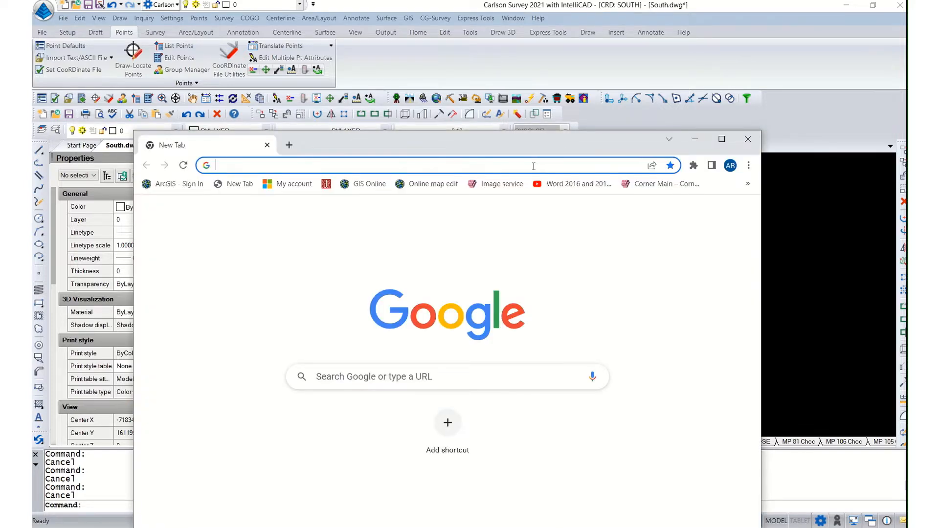
{"action": "type", "text": "gis"}
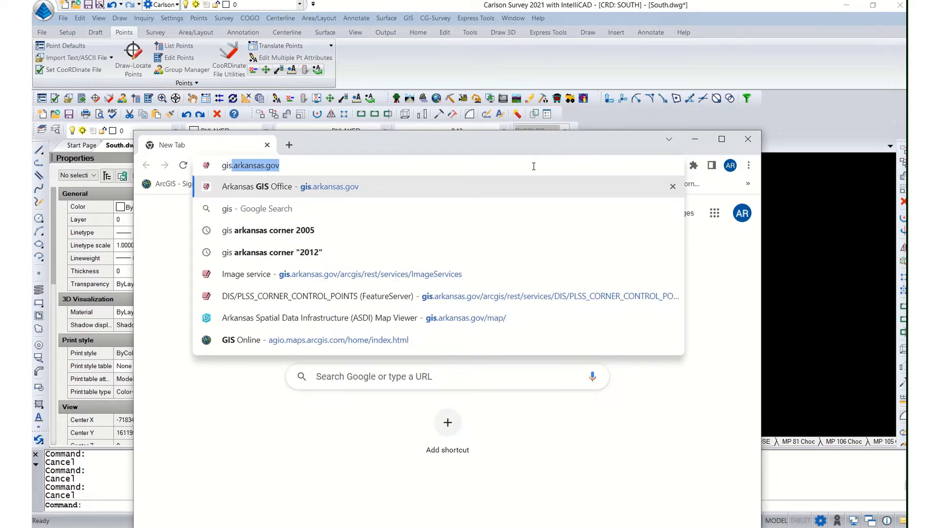
{"action": "key", "text": "Return"}
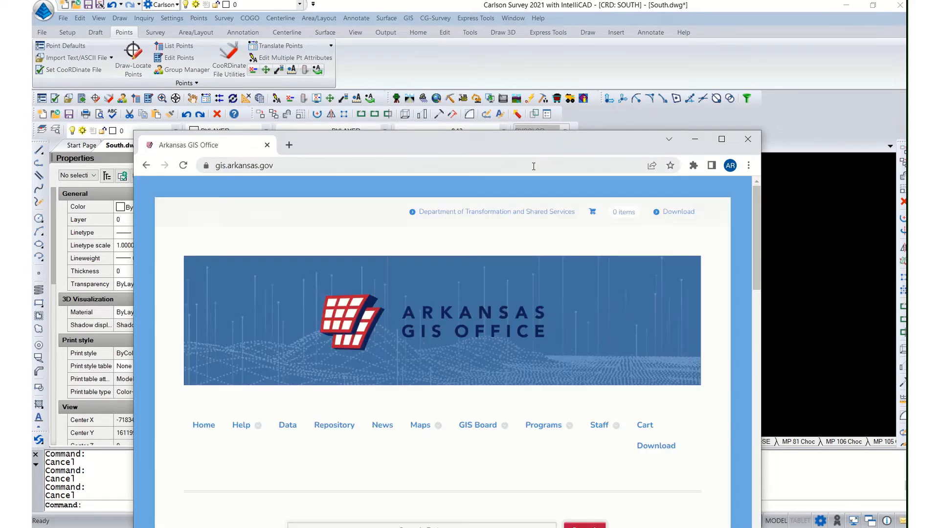
{"action": "left_click", "coordinate": [722, 139]}
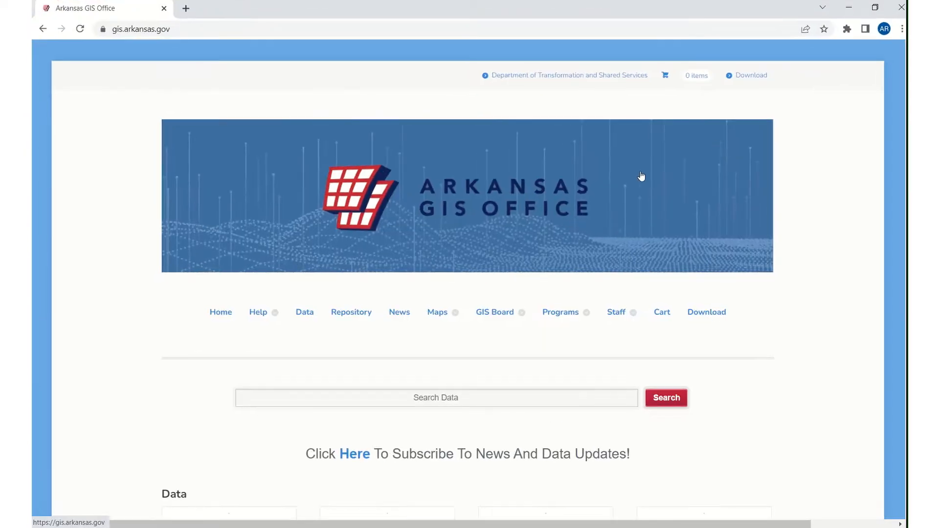
Step: Search the Arkansas GIS Office data for "image 2017"
{"action": "left_click", "coordinate": [397, 397]}
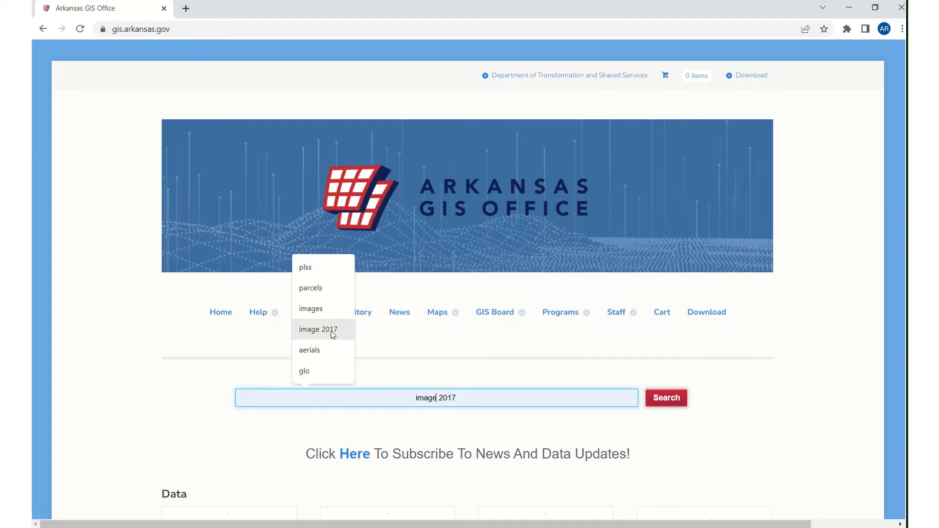
{"action": "left_click", "coordinate": [333, 330]}
{"action": "left_click", "coordinate": [672, 402]}
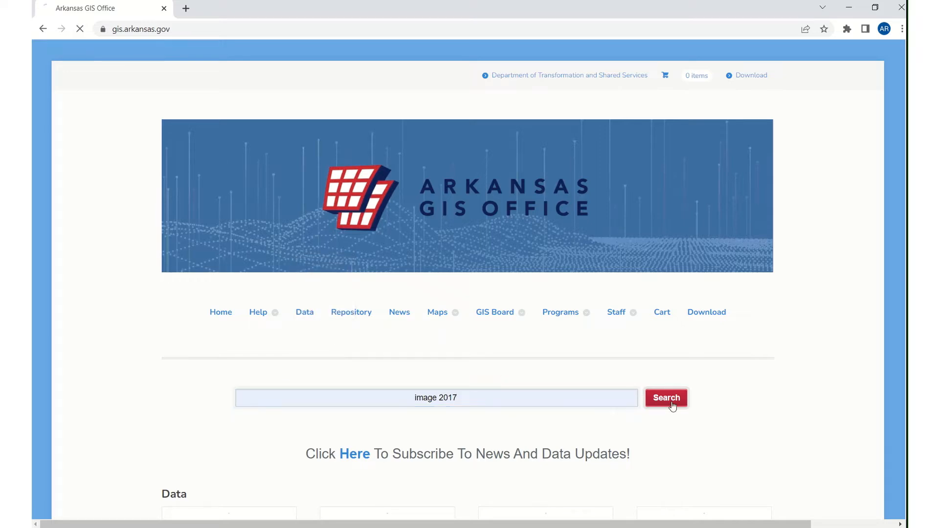
Step: Open the ADOP 2017 One Foot Tile Footprint (polygon) dataset and go to its REST Endpoint
{"action": "scroll", "coordinate": [604, 338], "scroll_direction": "down", "scroll_amount": 8}
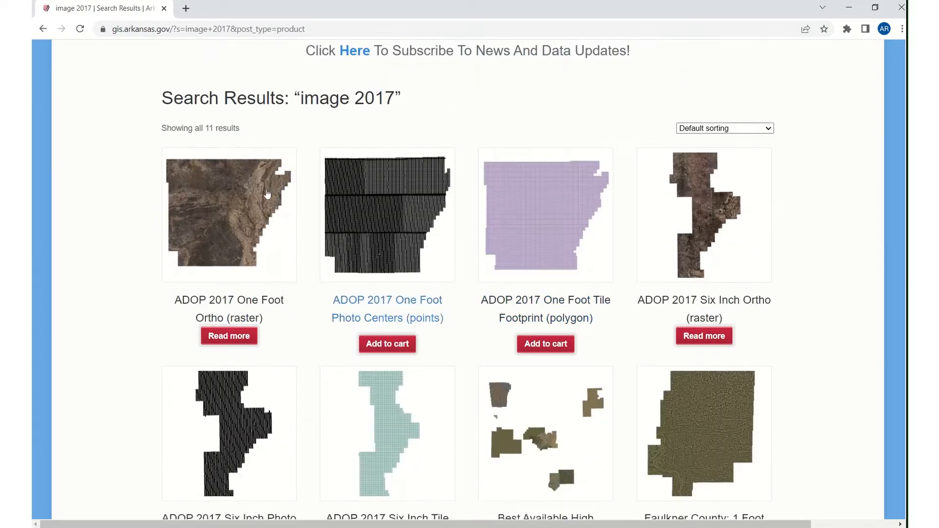
{"action": "scroll", "coordinate": [250, 270], "scroll_direction": "down", "scroll_amount": 1}
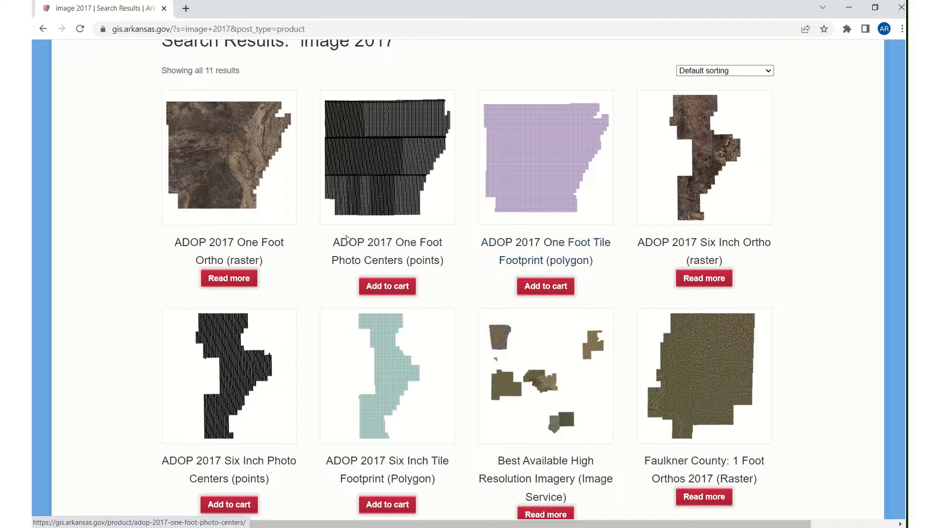
{"action": "left_click", "coordinate": [540, 246]}
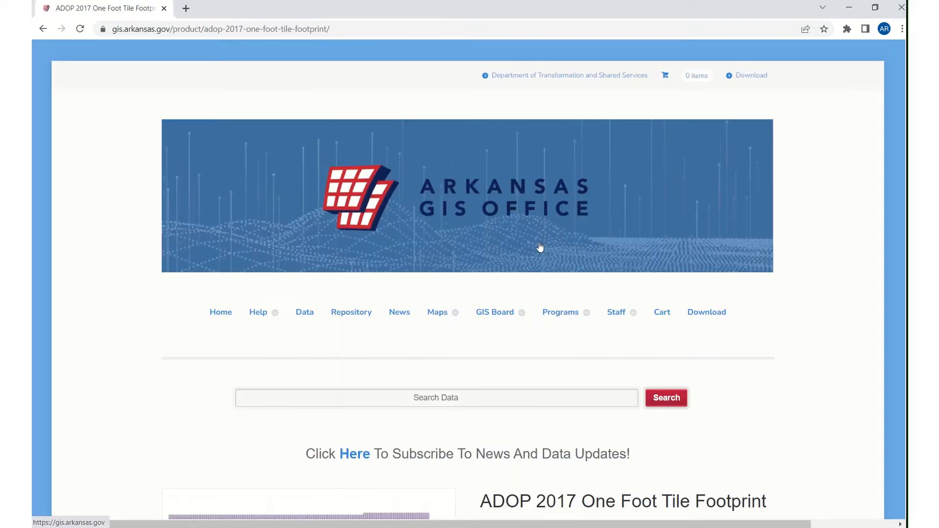
{"action": "scroll", "coordinate": [333, 297], "scroll_direction": "down", "scroll_amount": 3}
{"action": "scroll", "coordinate": [332, 296], "scroll_direction": "down", "scroll_amount": 5}
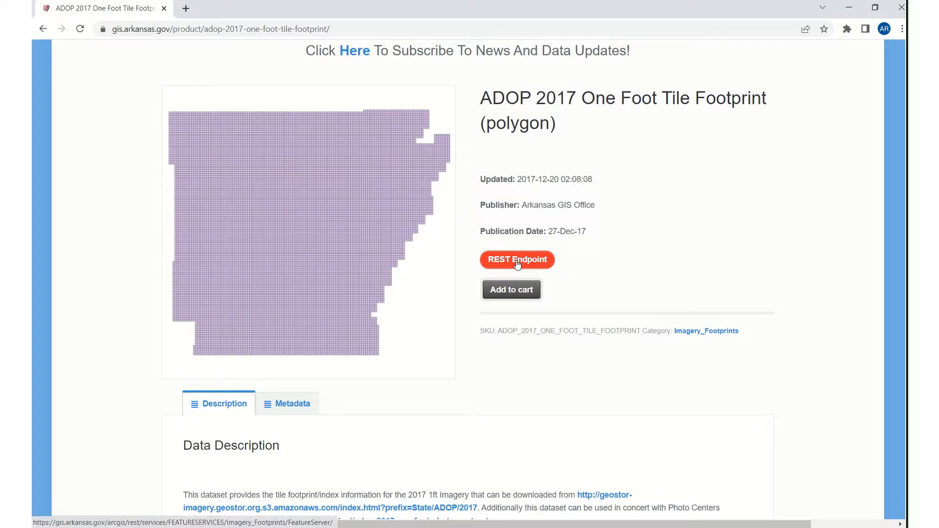
{"action": "left_click", "coordinate": [518, 263]}
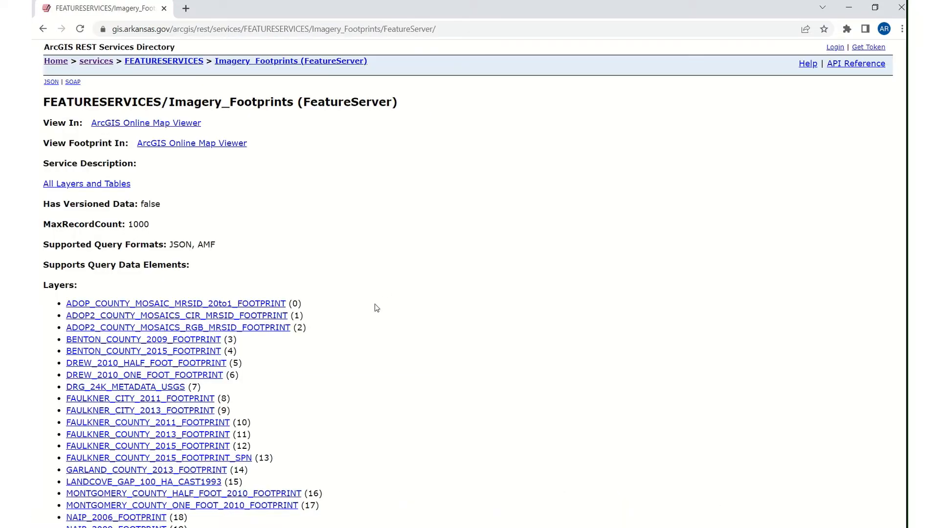
Step: Open the IMAGERY_1FT_2017_FOOTPRINT layer from the feature server's layer list and view it in the ArcGIS Online Map Viewer
{"action": "scroll", "coordinate": [376, 309], "scroll_direction": "down", "scroll_amount": 3}
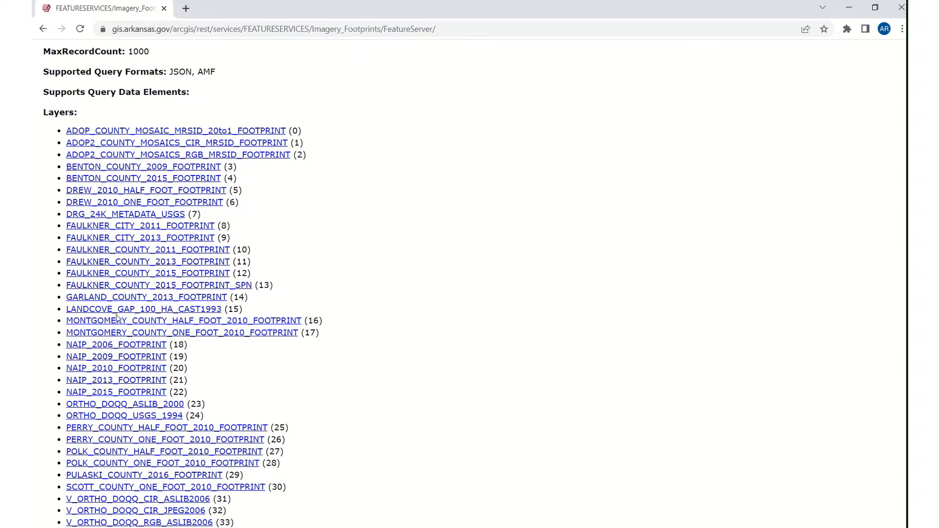
{"action": "scroll", "coordinate": [120, 321], "scroll_direction": "down", "scroll_amount": 2}
{"action": "scroll", "coordinate": [120, 362], "scroll_direction": "down", "scroll_amount": 1}
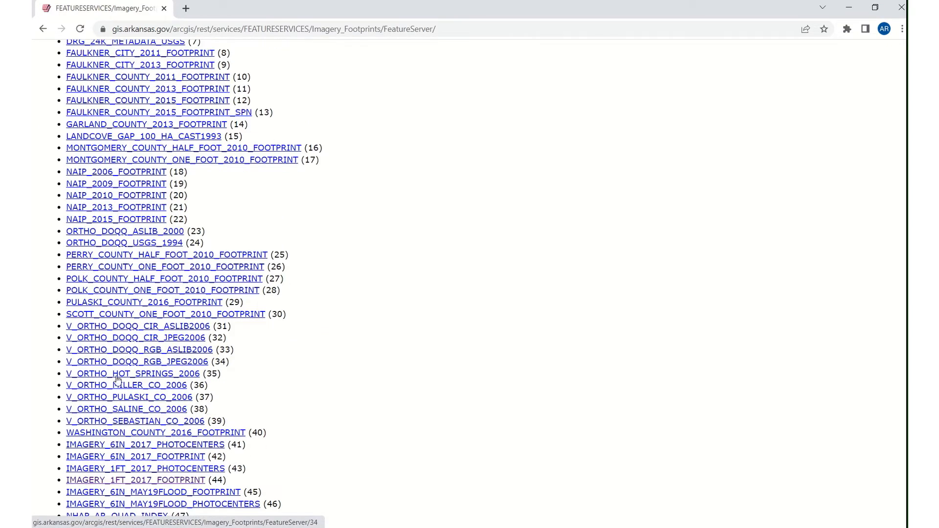
{"action": "scroll", "coordinate": [115, 374], "scroll_direction": "down", "scroll_amount": 2}
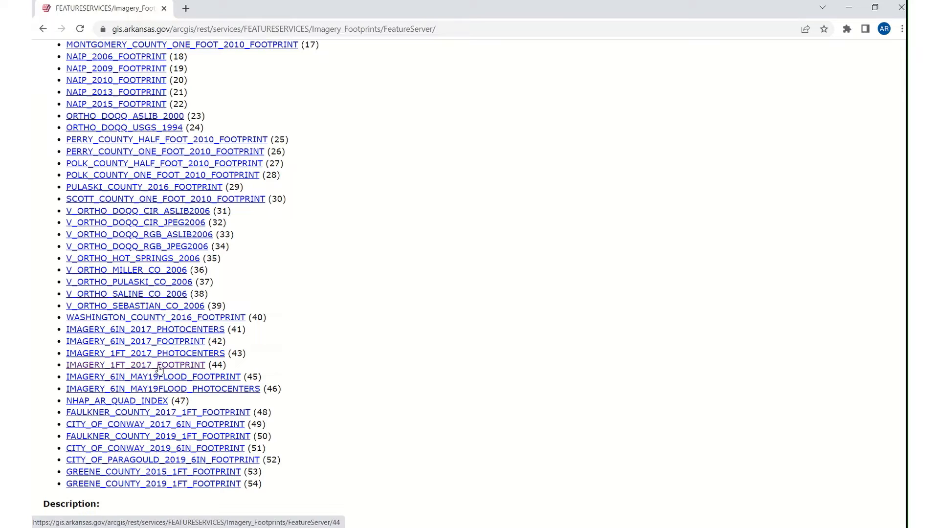
{"action": "left_click", "coordinate": [187, 369]}
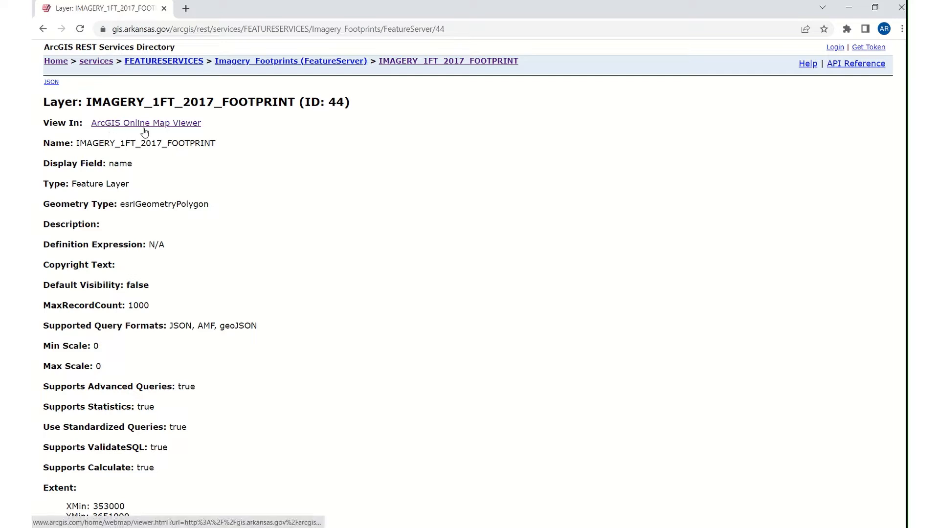
{"action": "left_click", "coordinate": [166, 125]}
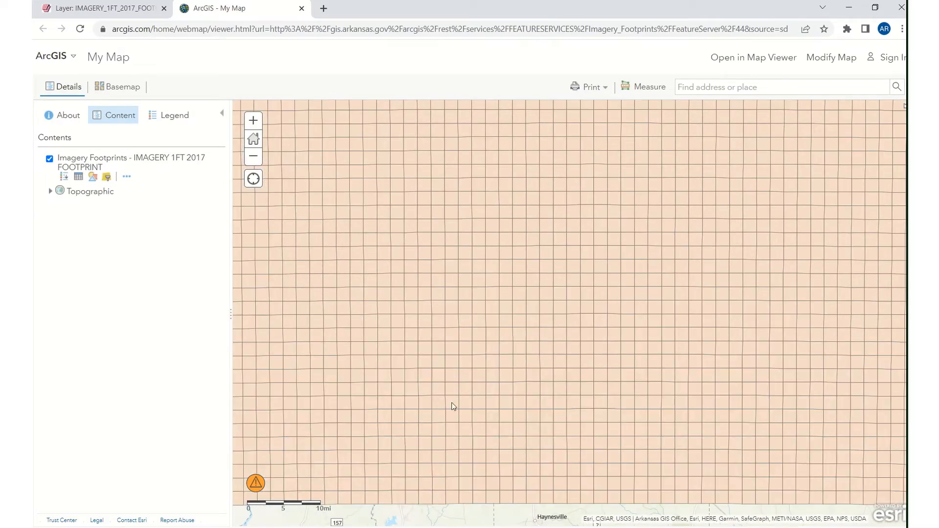
Step: Raise the transparency of the Imagery Footprints layer to slightly more than 50% to reveal the basemap
{"action": "left_click", "coordinate": [126, 178]}
{"action": "left_click", "coordinate": [158, 200]}
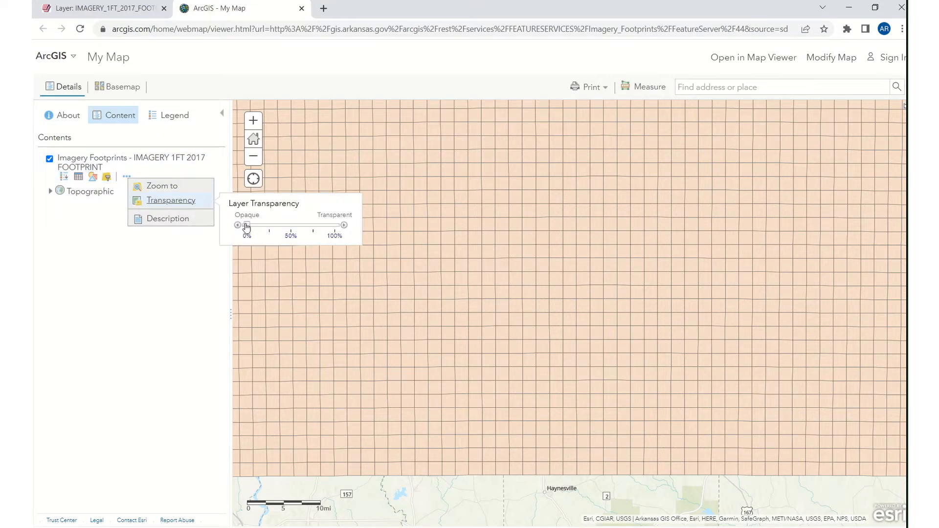
{"action": "left_click_drag", "start_coordinate": [246, 227], "coordinate": [298, 229]}
Step: Select footprint tile 3702-0461 covering Falcon on the map and download its tiff image and tfw world file
{"action": "left_click_drag", "start_coordinate": [438, 360], "coordinate": [465, 421]}
{"action": "left_click_drag", "start_coordinate": [440, 315], "coordinate": [447, 336]}
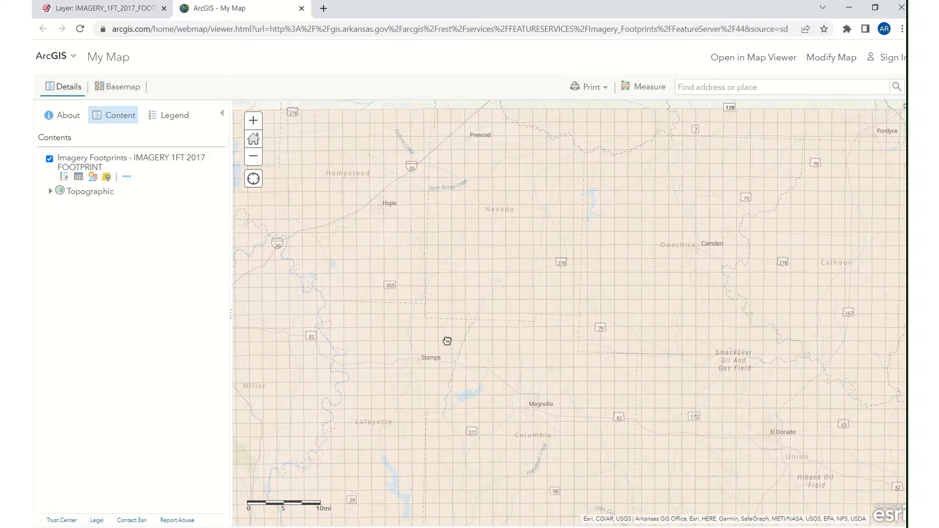
{"action": "scroll", "coordinate": [453, 319], "scroll_direction": "up", "scroll_amount": 1}
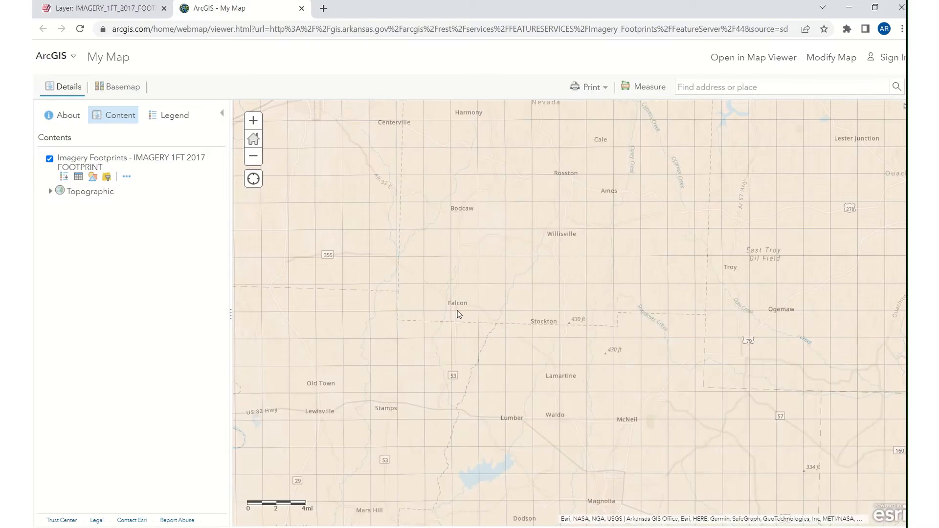
{"action": "scroll", "coordinate": [457, 315], "scroll_direction": "up", "scroll_amount": 2}
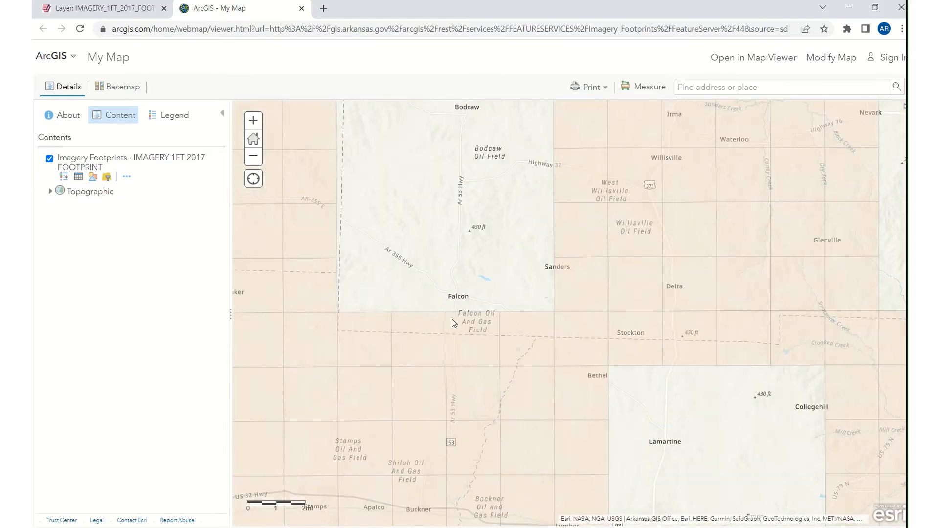
{"action": "scroll", "coordinate": [452, 319], "scroll_direction": "up", "scroll_amount": 1}
{"action": "left_click_drag", "start_coordinate": [467, 287], "coordinate": [433, 304]}
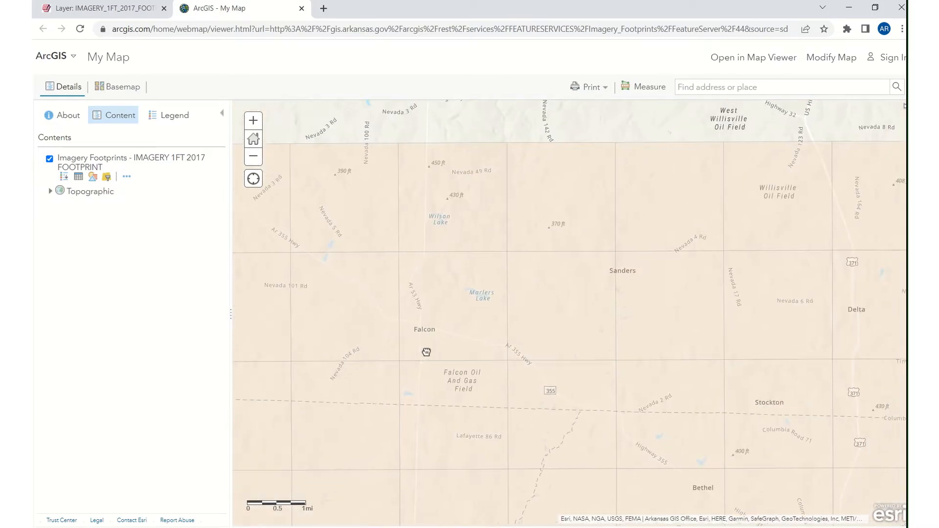
{"action": "left_click", "coordinate": [427, 292]}
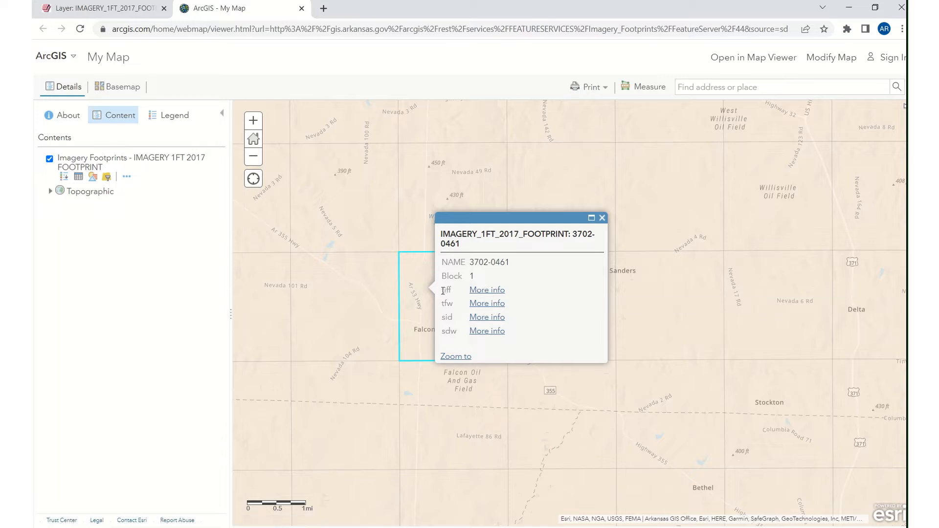
{"action": "left_click", "coordinate": [490, 294]}
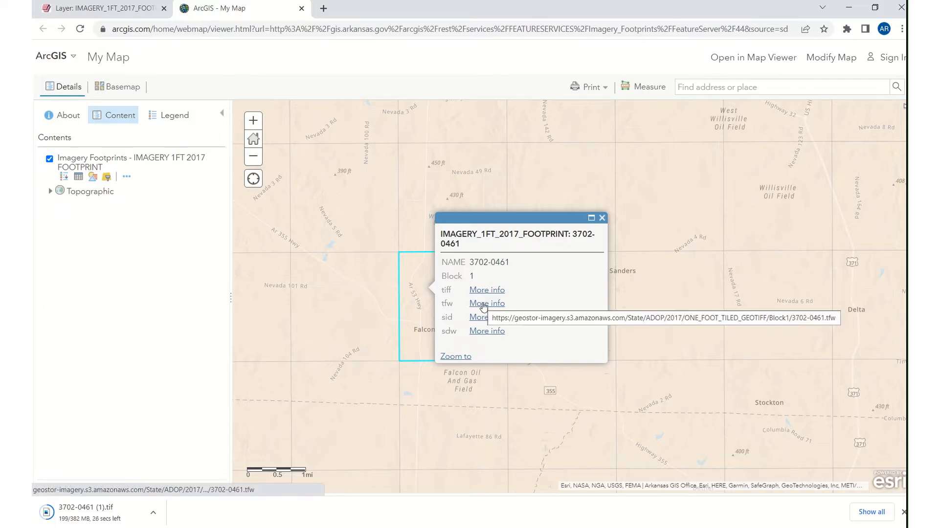
{"action": "left_click", "coordinate": [484, 304]}
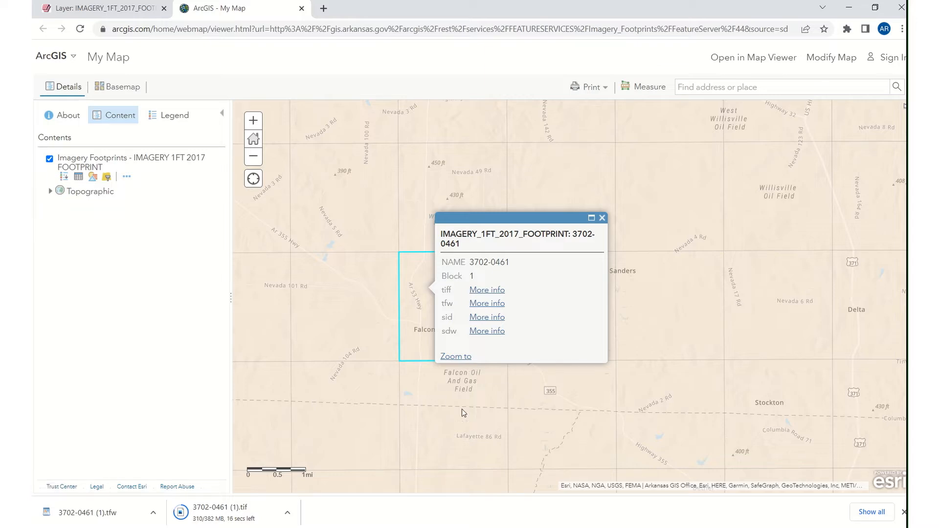
Step: Switch to QGIS and place a reduced File Explorer window showing the Downloads folder over it
{"action": "mouse_move", "coordinate": [587, 527]}
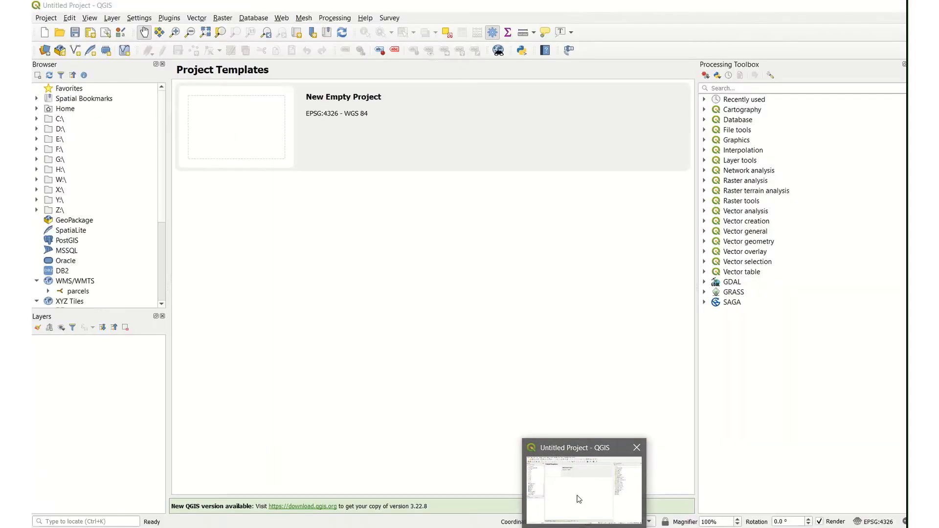
{"action": "left_click", "coordinate": [579, 499]}
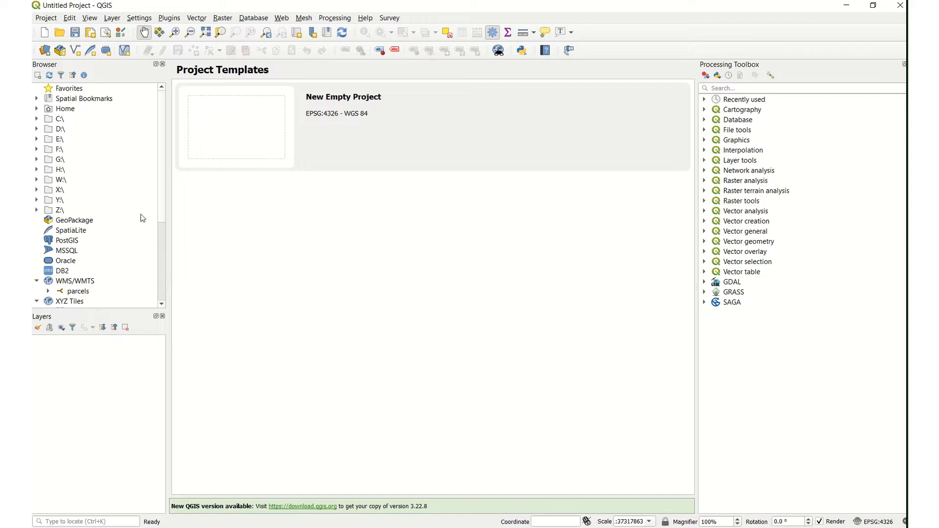
{"action": "left_click_drag", "start_coordinate": [163, 208], "coordinate": [160, 289]}
{"action": "left_click", "coordinate": [482, 527]}
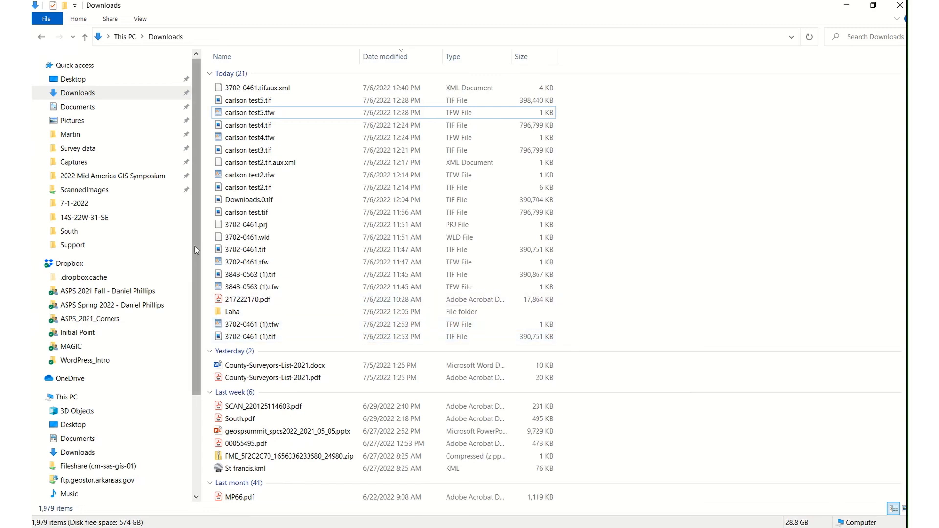
{"action": "left_click", "coordinate": [72, 98]}
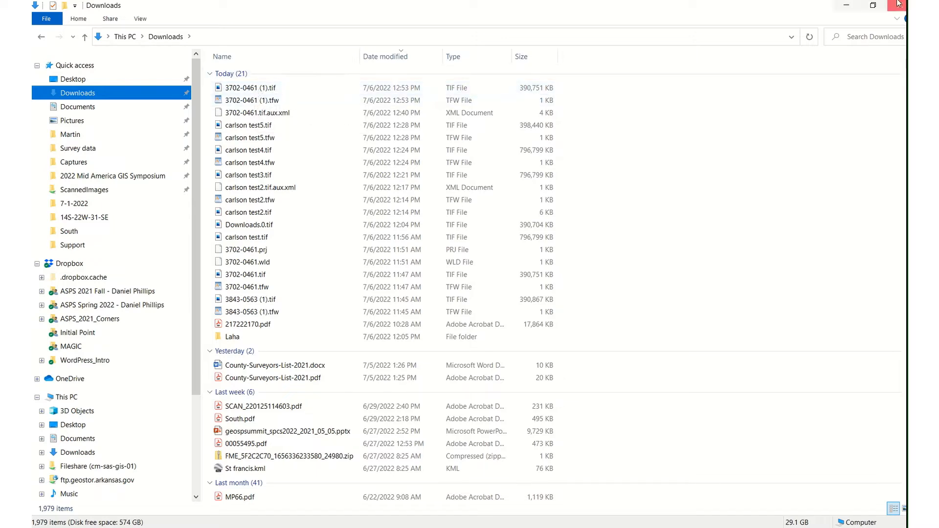
{"action": "left_click", "coordinate": [873, 5]}
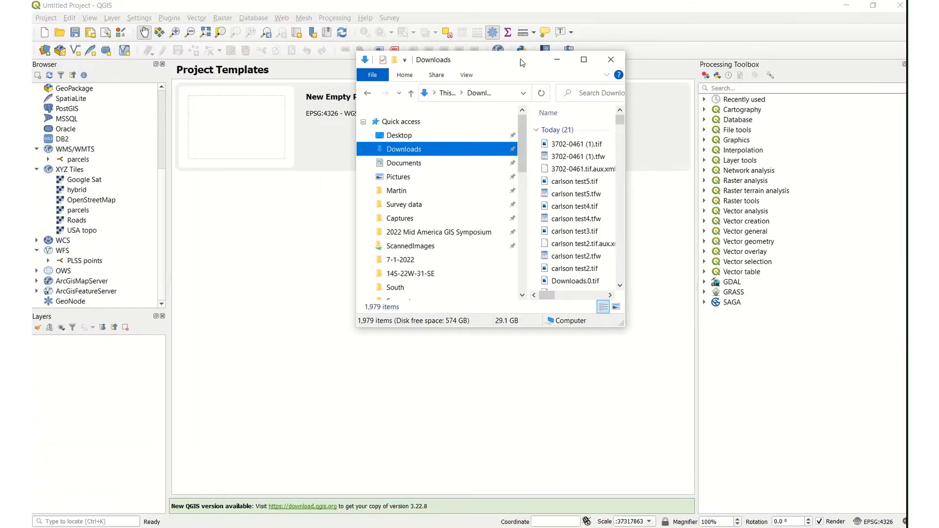
{"action": "left_click_drag", "start_coordinate": [522, 62], "coordinate": [761, 172]}
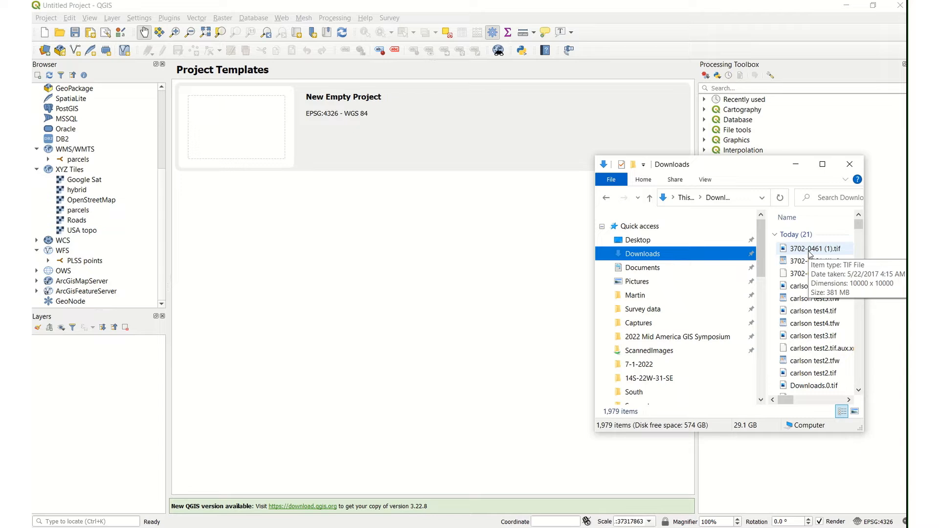
Step: Locate the downloaded 3702-0461 (1).tif and start a new empty QGIS project in EPSG:4326 - WGS 84
{"action": "left_click", "coordinate": [810, 251]}
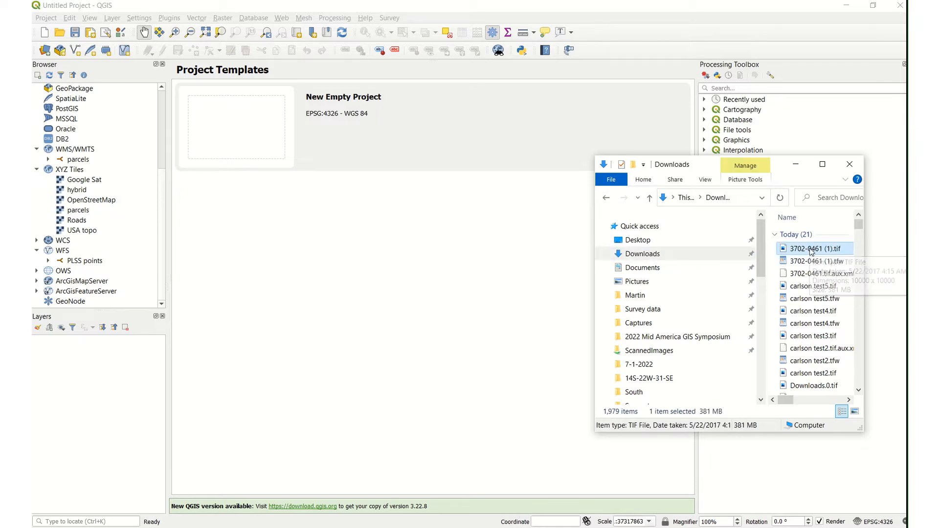
{"action": "mouse_move", "coordinate": [808, 252]}
{"action": "left_mouse_down"}
{"action": "mouse_move", "coordinate": [428, 311]}
{"action": "mouse_move", "coordinate": [725, 276]}
{"action": "mouse_move", "coordinate": [790, 250]}
{"action": "left_mouse_up"}
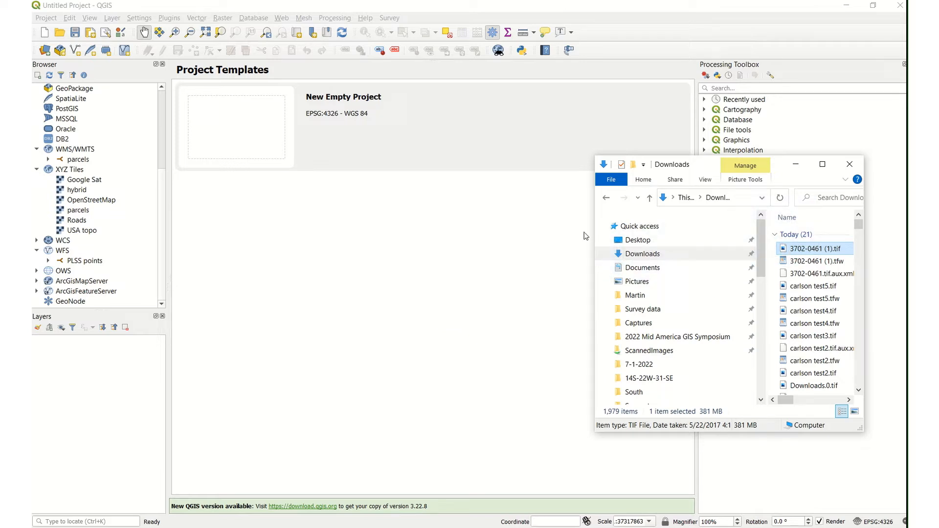
{"action": "left_click", "coordinate": [268, 122]}
{"action": "double_click", "coordinate": [268, 124]}
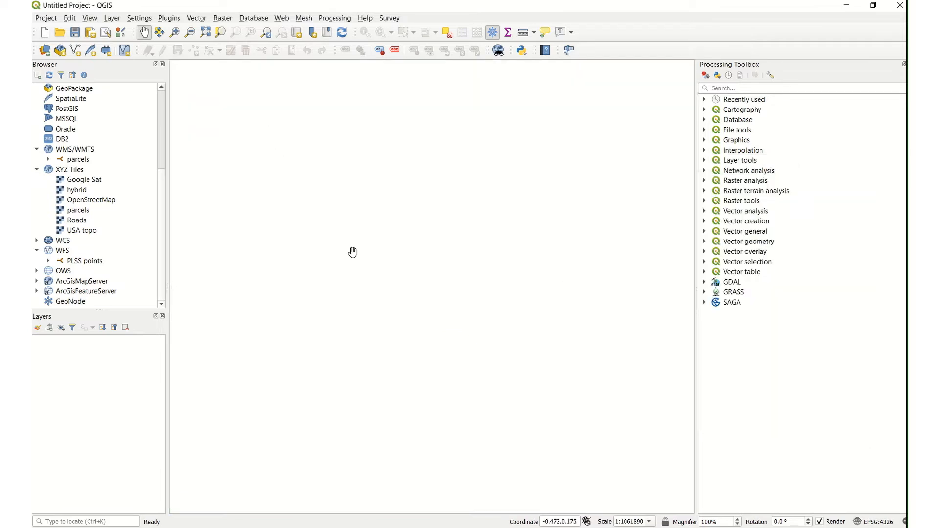
Step: Load 3702-0461 (1).tif from Downloads into the project, accepting the transformation Inverse of UTM zone 15N + NAD83 to WGS 84 (1)
{"action": "key", "text": "alt+Tab"}
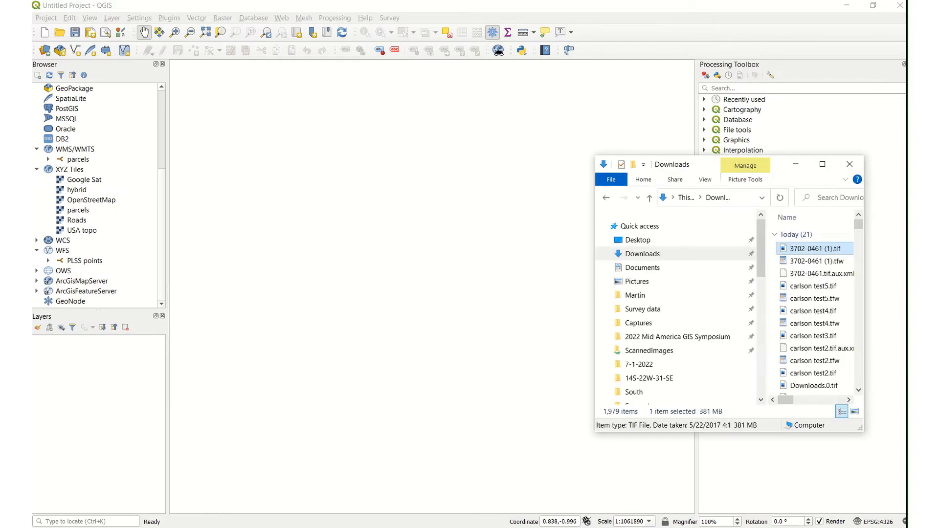
{"action": "left_click_drag", "start_coordinate": [818, 251], "coordinate": [453, 303]}
{"action": "left_click", "coordinate": [477, 137]}
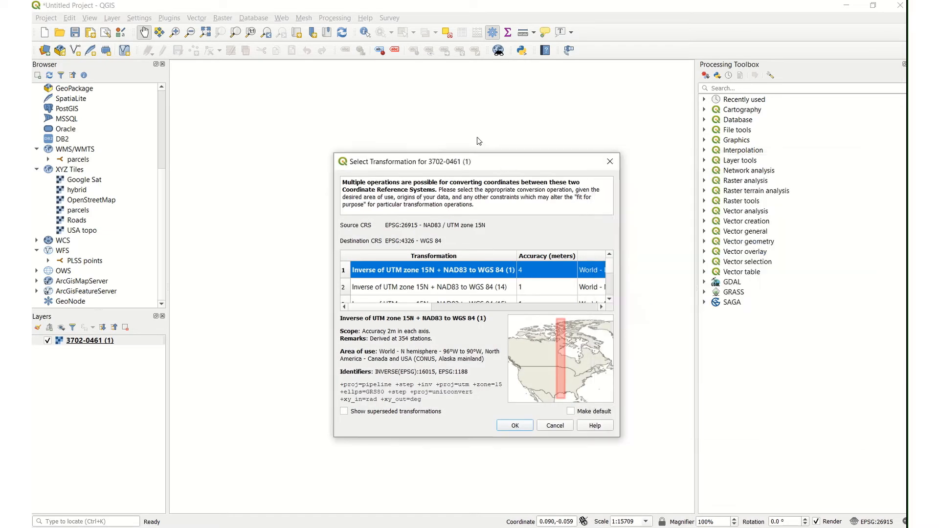
{"action": "left_click_drag", "start_coordinate": [506, 164], "coordinate": [422, 77]}
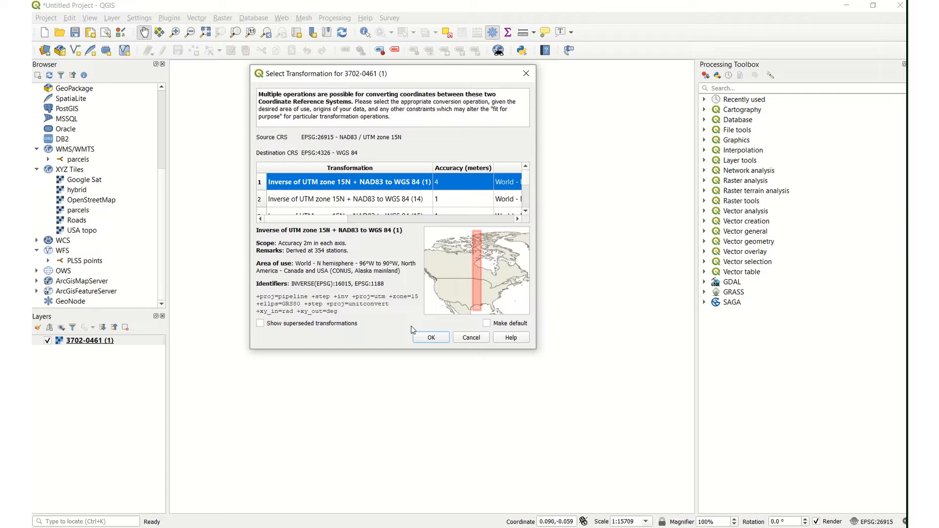
{"action": "left_click", "coordinate": [430, 340]}
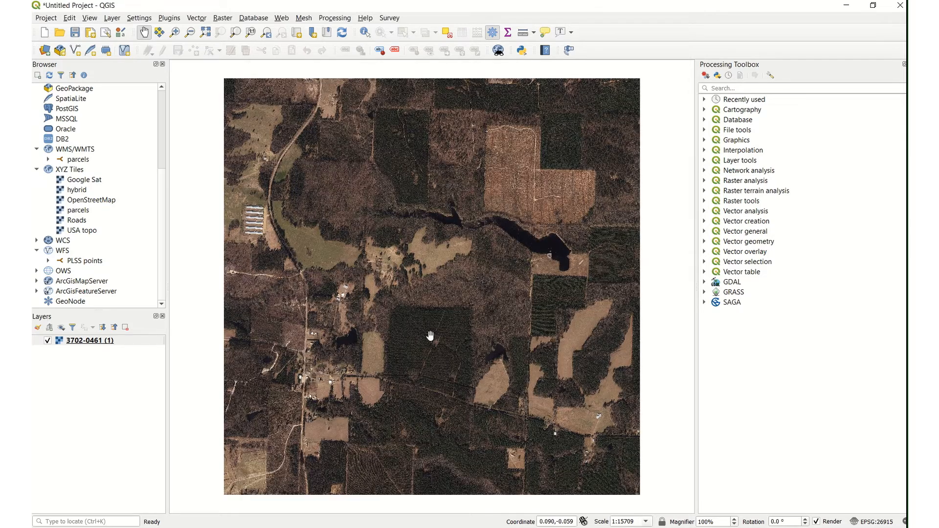
{"action": "scroll", "coordinate": [338, 277], "scroll_direction": "down", "scroll_amount": 3}
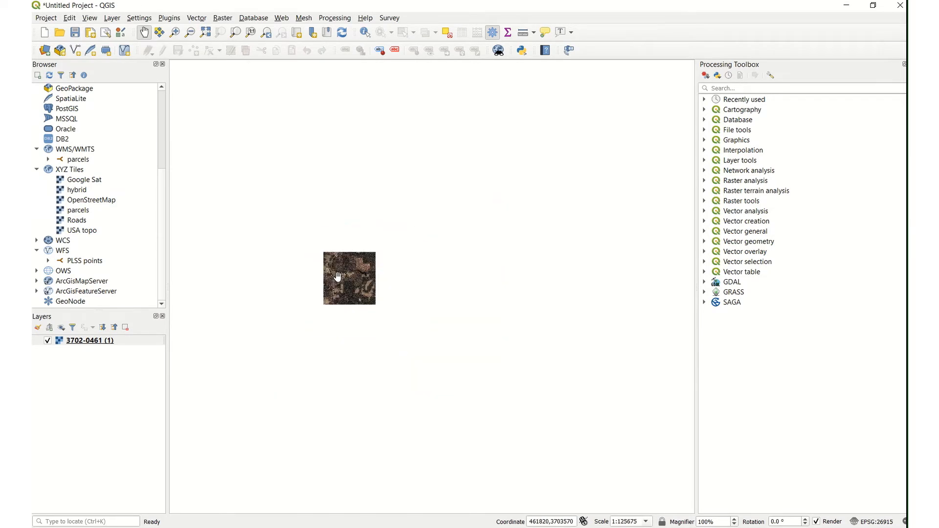
{"action": "scroll", "coordinate": [338, 277], "scroll_direction": "up", "scroll_amount": 3}
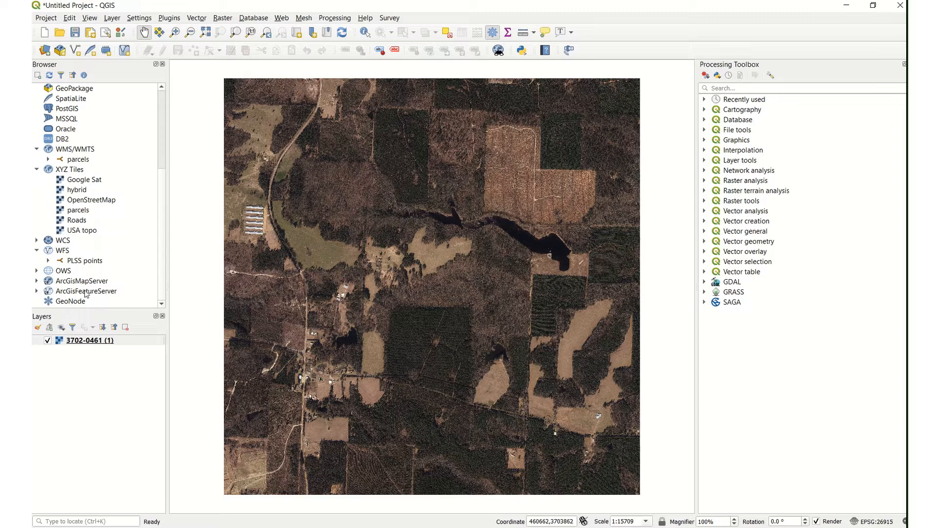
Step: Start exporting the 3702-0461 (1) layer as a GeoTIFF named carlson test_10 in the Downloads folder
{"action": "mouse_move", "coordinate": [124, 345]}
{"action": "right_click", "coordinate": [123, 344]}
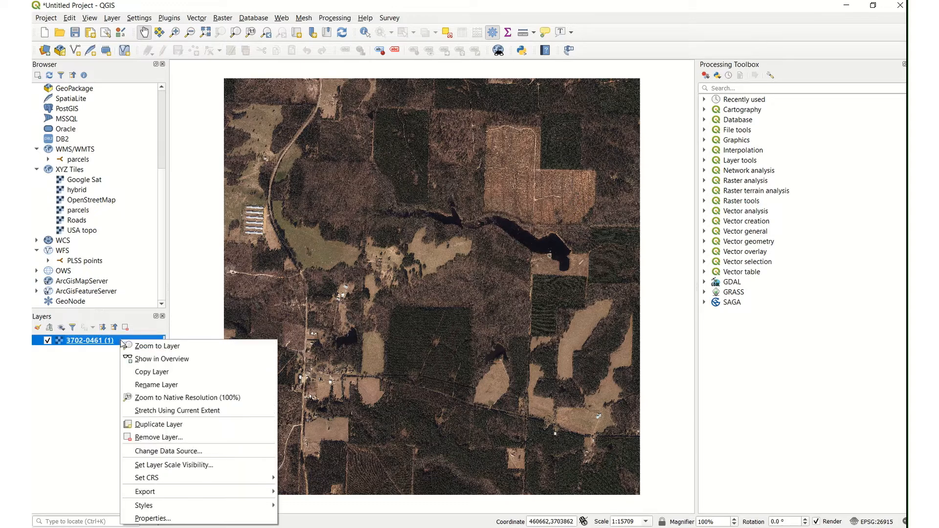
{"action": "mouse_move", "coordinate": [180, 492]}
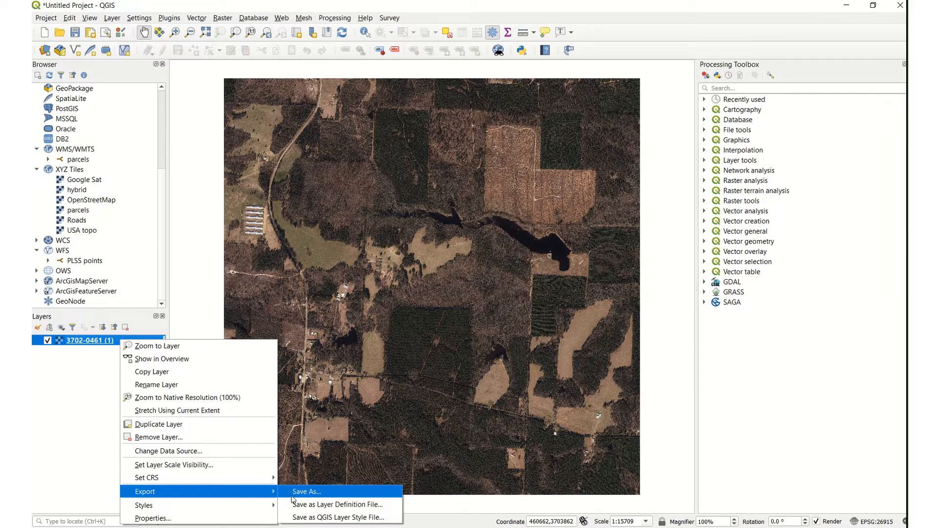
{"action": "left_click", "coordinate": [301, 493]}
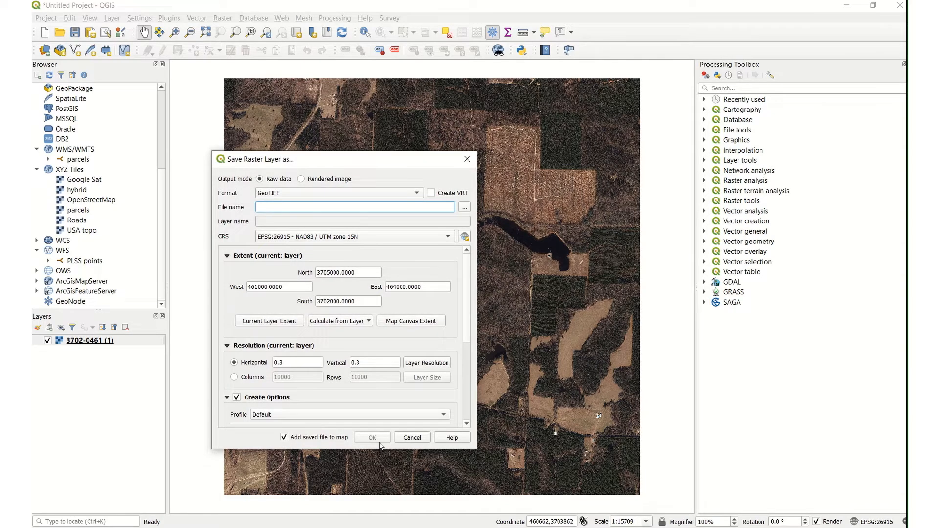
{"action": "left_click", "coordinate": [465, 208]}
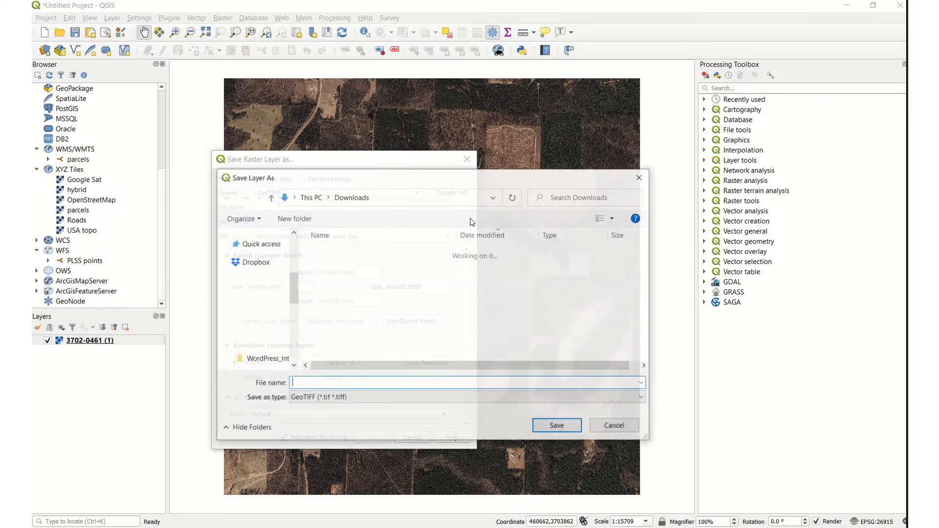
{"action": "scroll", "coordinate": [291, 305], "scroll_direction": "down", "scroll_amount": 4}
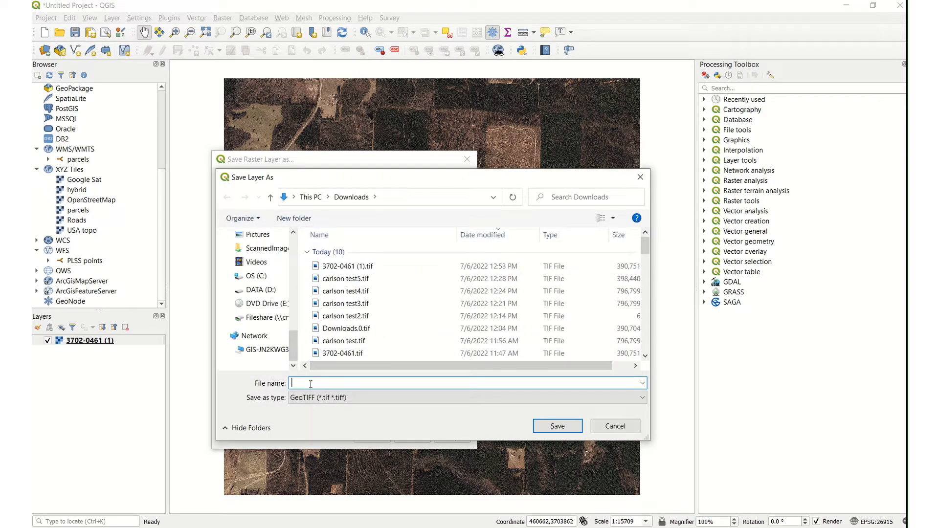
{"action": "type", "text": "carlson test"}
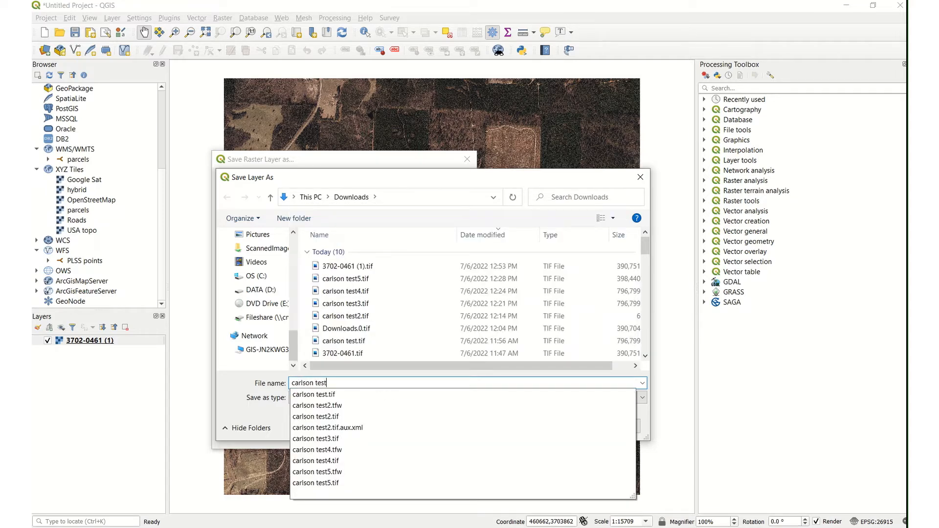
{"action": "type", "text": "_10"}
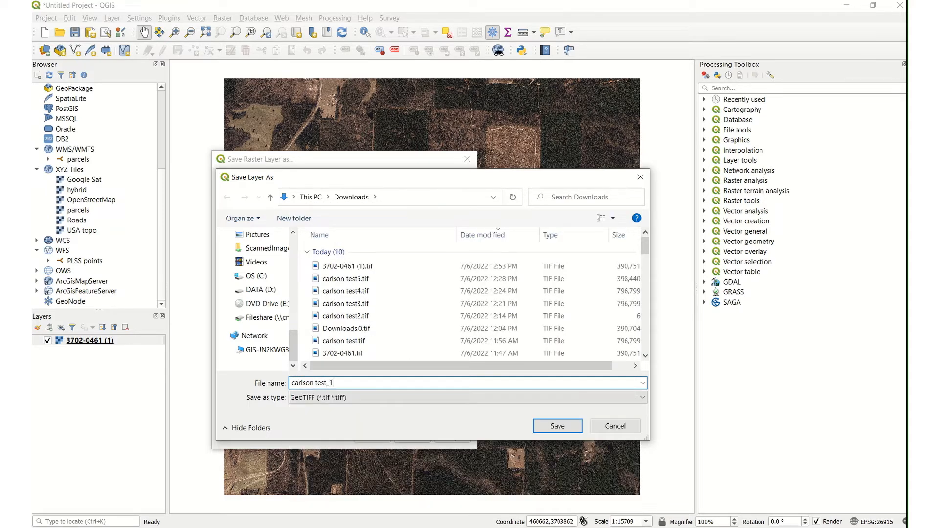
{"action": "left_click", "coordinate": [557, 426]}
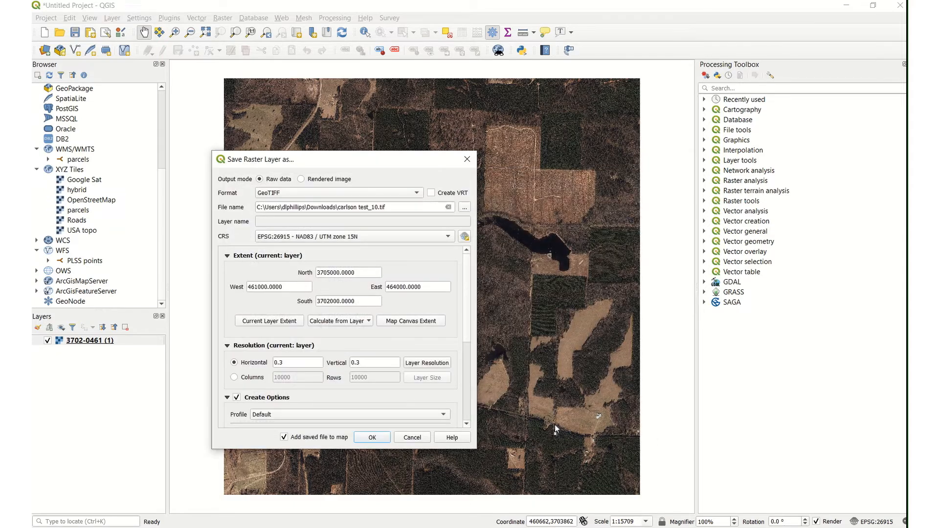
Step: Set the export's coordinate reference system to EPSG:8713 - NAD83 / Arkansas South (ftUS)
{"action": "left_click", "coordinate": [465, 238]}
{"action": "left_click_drag", "start_coordinate": [435, 14], "coordinate": [697, 19]}
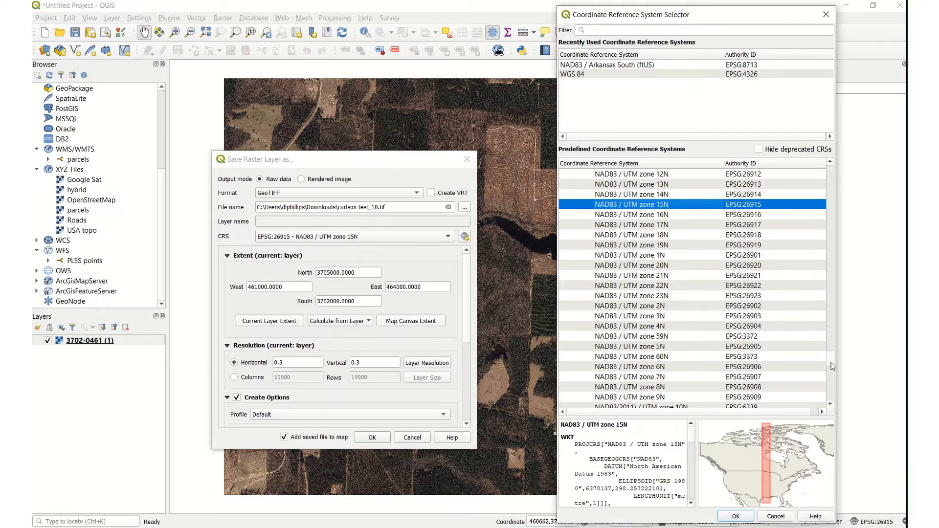
{"action": "left_click_drag", "start_coordinate": [831, 362], "coordinate": [837, 195]}
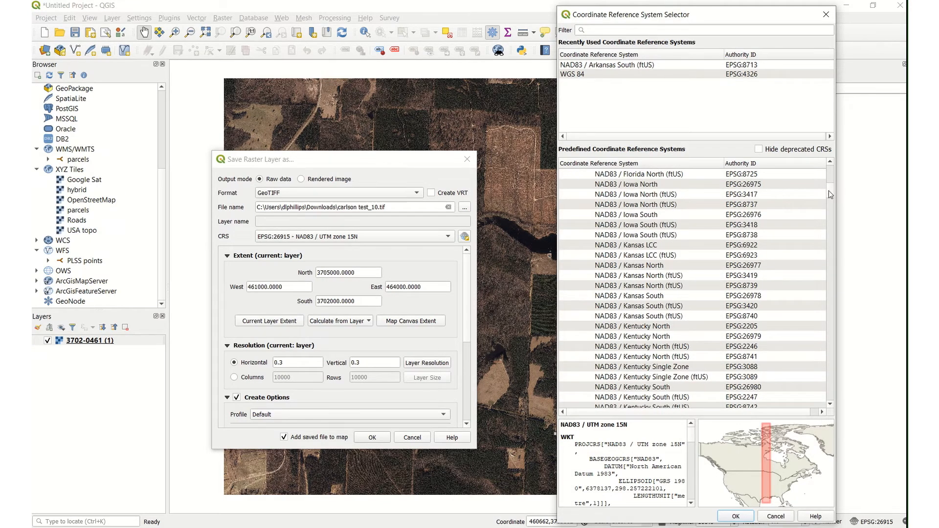
{"action": "left_click", "coordinate": [831, 195]}
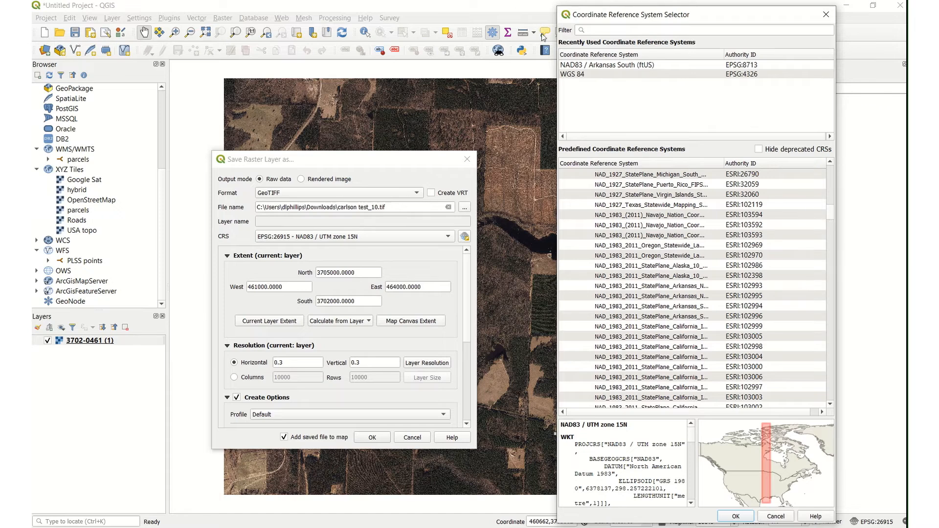
{"action": "left_click", "coordinate": [730, 65]}
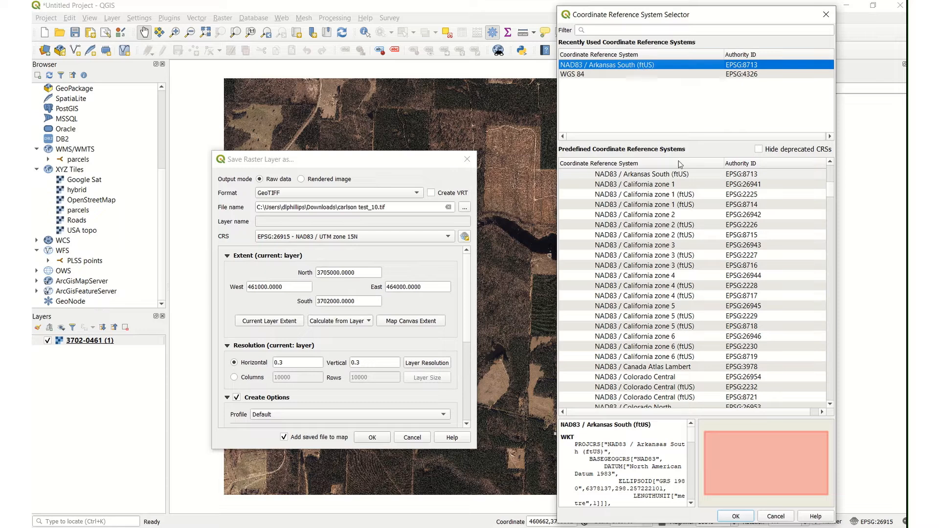
{"action": "left_click", "coordinate": [736, 517]}
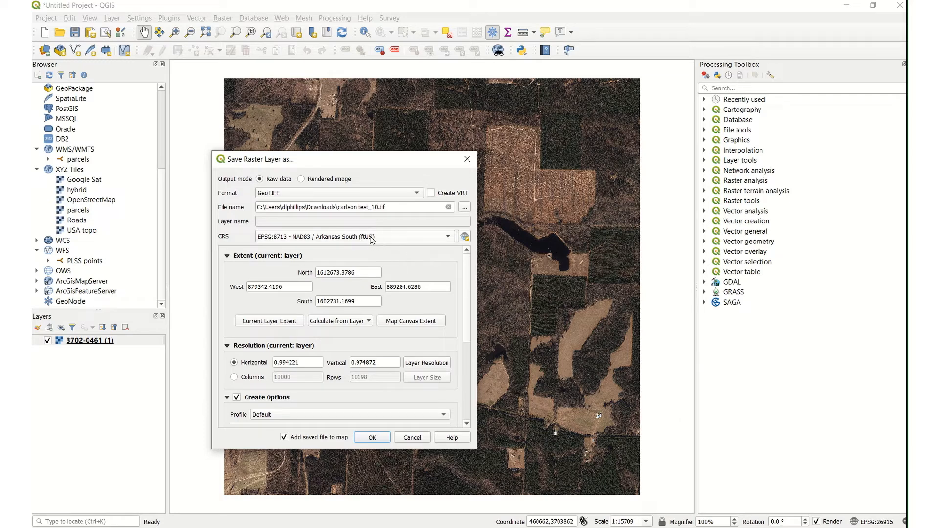
Step: Keep the export's create options enabled and add a new option named tfw
{"action": "mouse_move", "coordinate": [365, 242]}
{"action": "left_click_drag", "start_coordinate": [468, 315], "coordinate": [469, 373]}
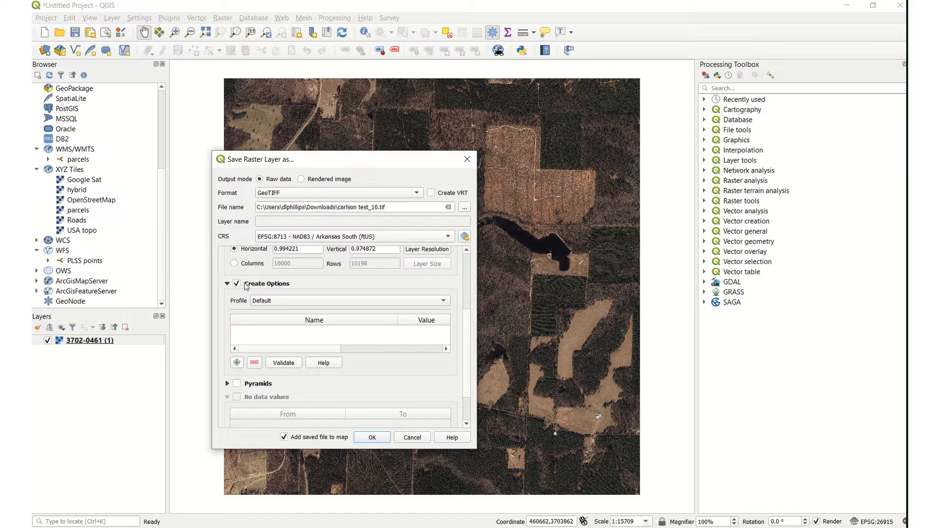
{"action": "left_click_drag", "start_coordinate": [467, 359], "coordinate": [454, 333]}
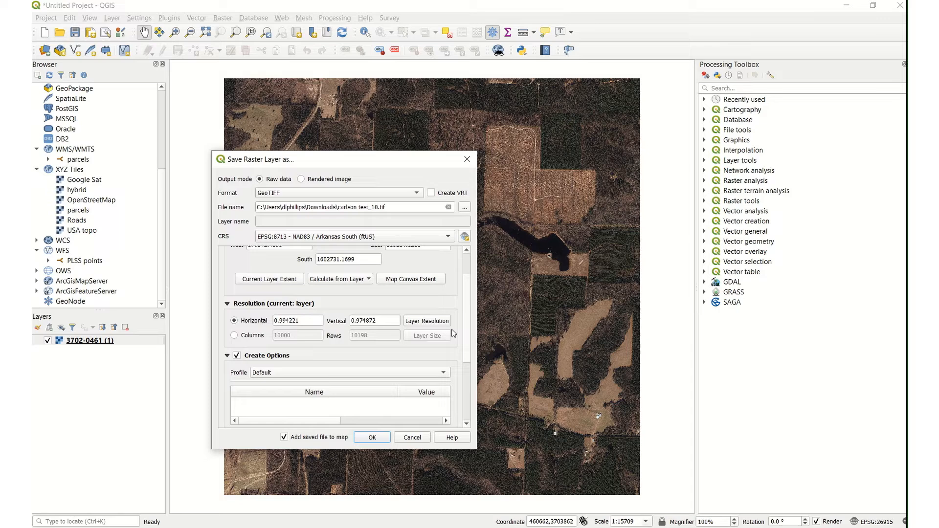
{"action": "left_click", "coordinate": [237, 356]}
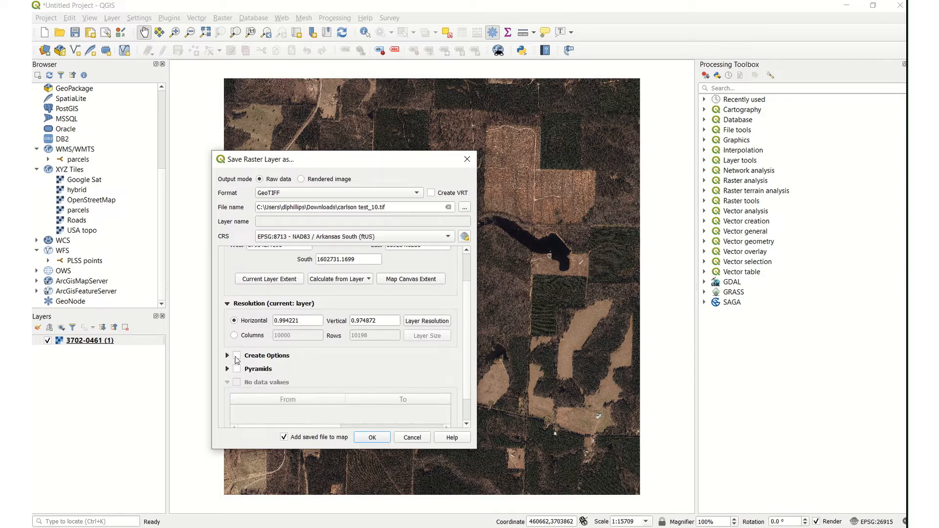
{"action": "left_click", "coordinate": [237, 356]}
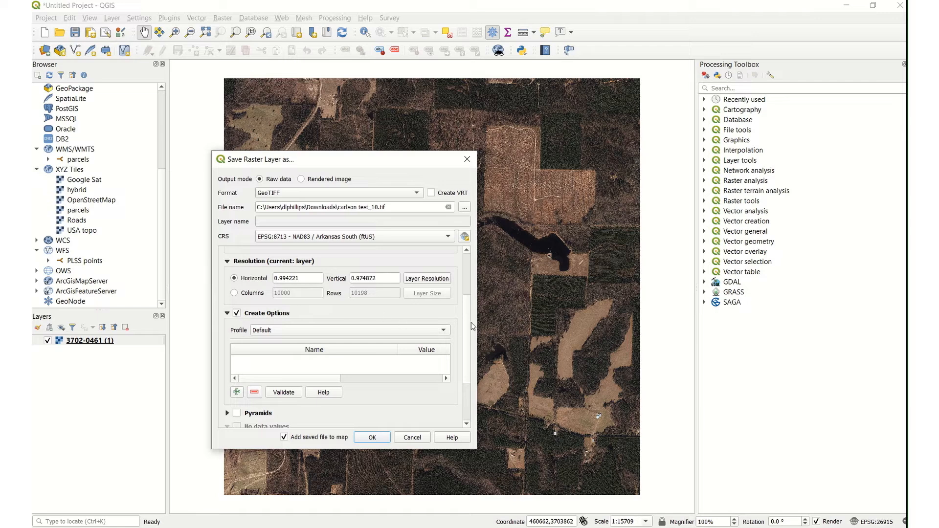
{"action": "scroll", "coordinate": [225, 364], "scroll_direction": "down", "scroll_amount": 1}
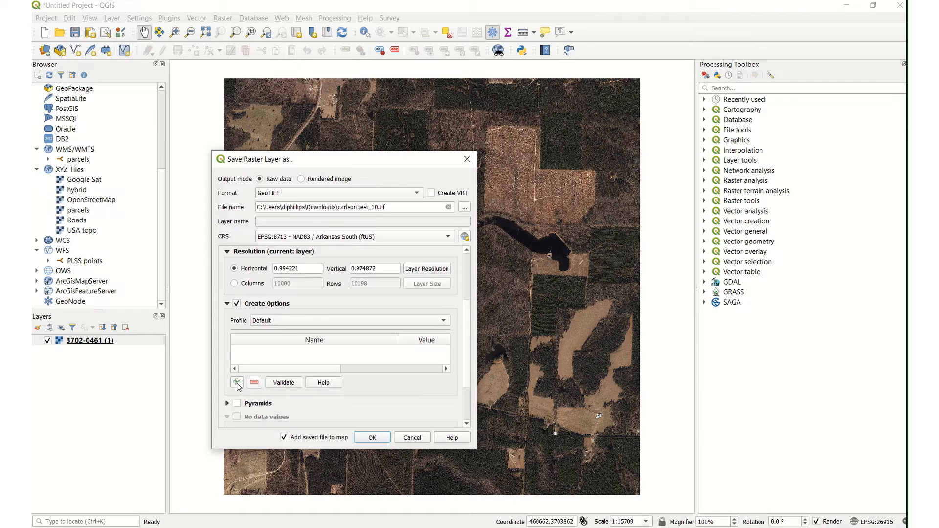
{"action": "left_click", "coordinate": [237, 383]}
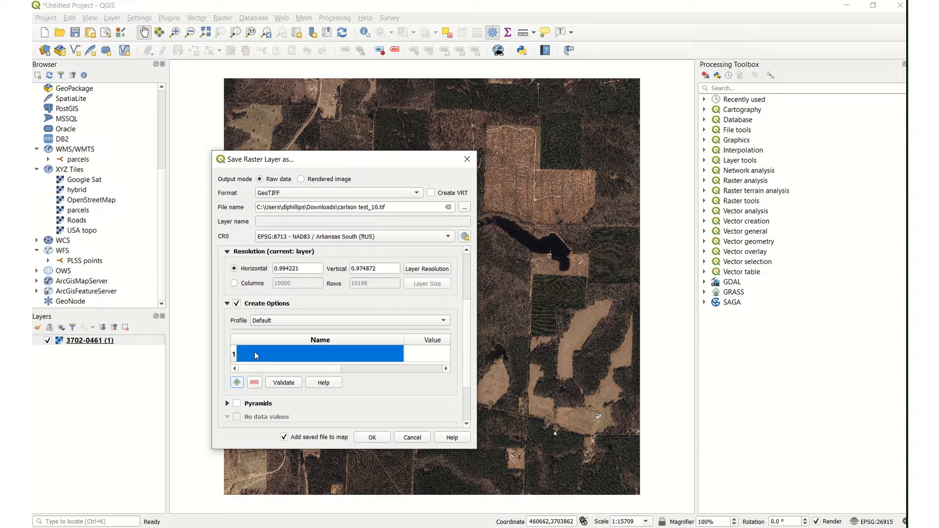
{"action": "left_click", "coordinate": [255, 353]}
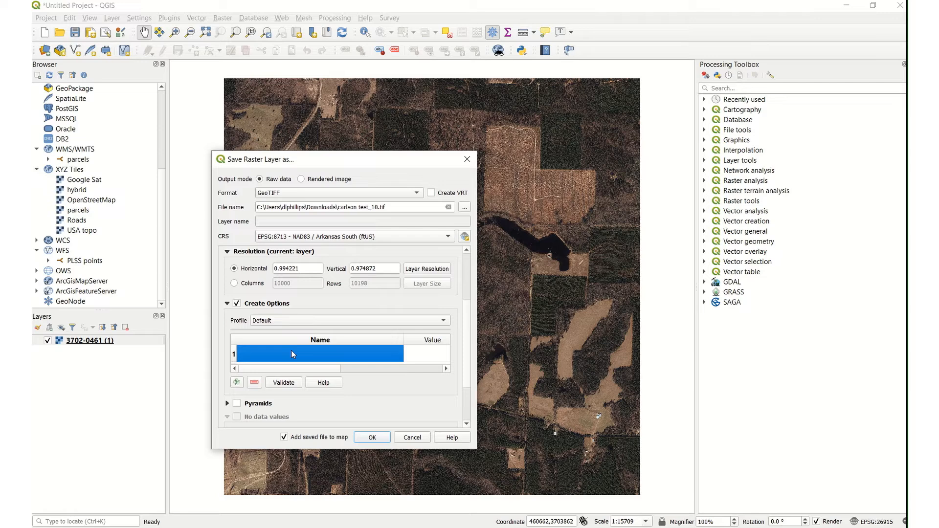
{"action": "type", "text": "t"}
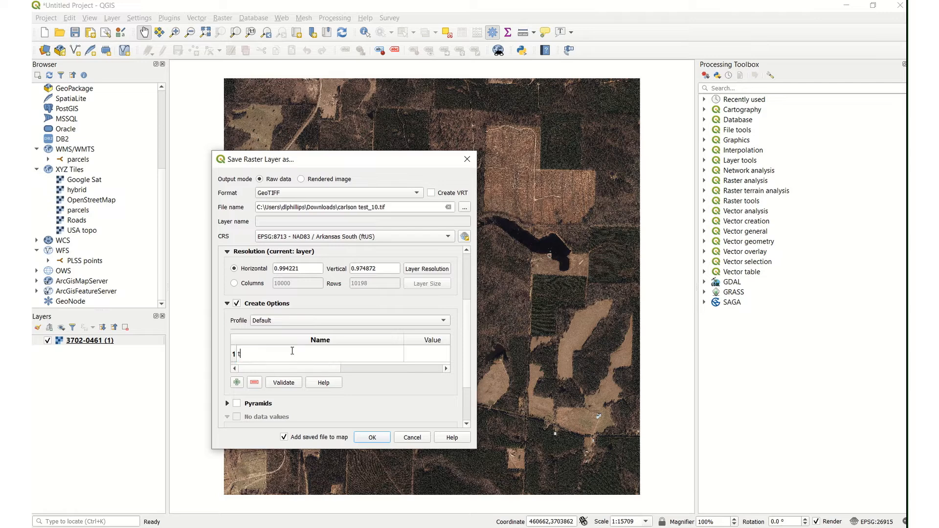
{"action": "type", "text": "fw"}
{"action": "key", "text": "Return"}
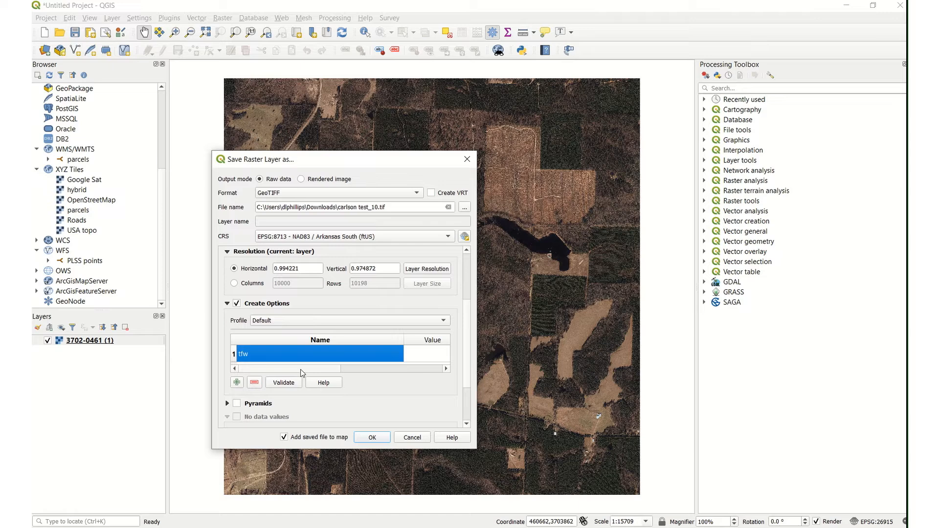
Step: Set the tfw option's value to yes and validate the create options
{"action": "left_click", "coordinate": [411, 356]}
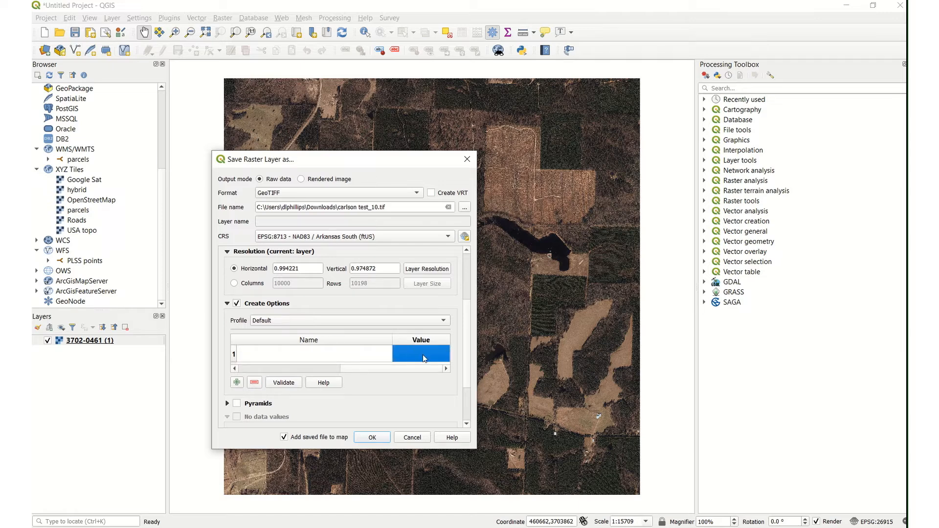
{"action": "double_click", "coordinate": [423, 358]}
{"action": "type", "text": "yes"}
{"action": "left_click", "coordinate": [283, 384]}
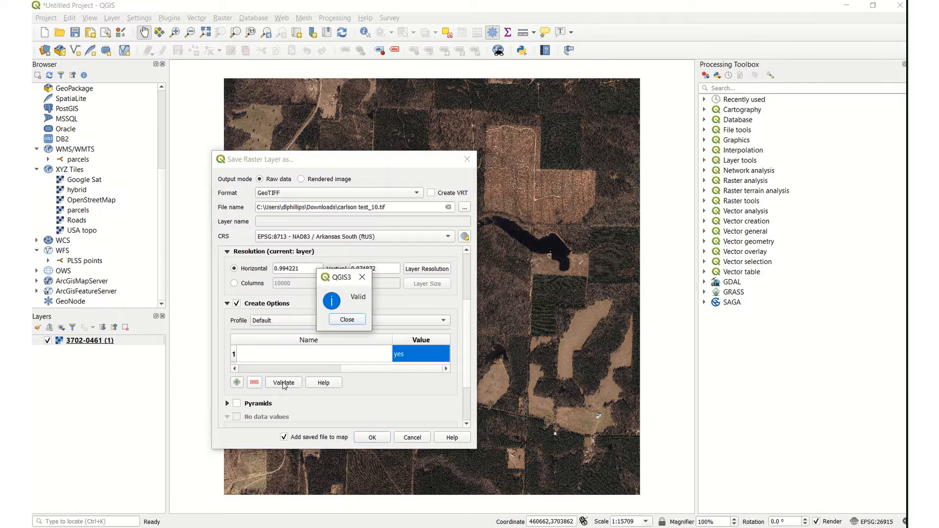
{"action": "left_click", "coordinate": [345, 320]}
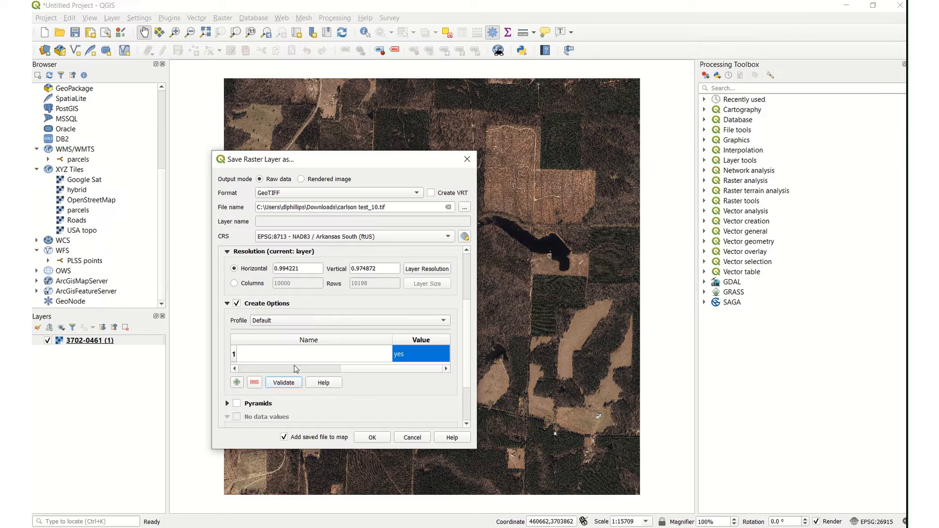
Step: Change the output mode to Rendered image and export the raster, adding the saved file to the map
{"action": "left_click", "coordinate": [301, 179]}
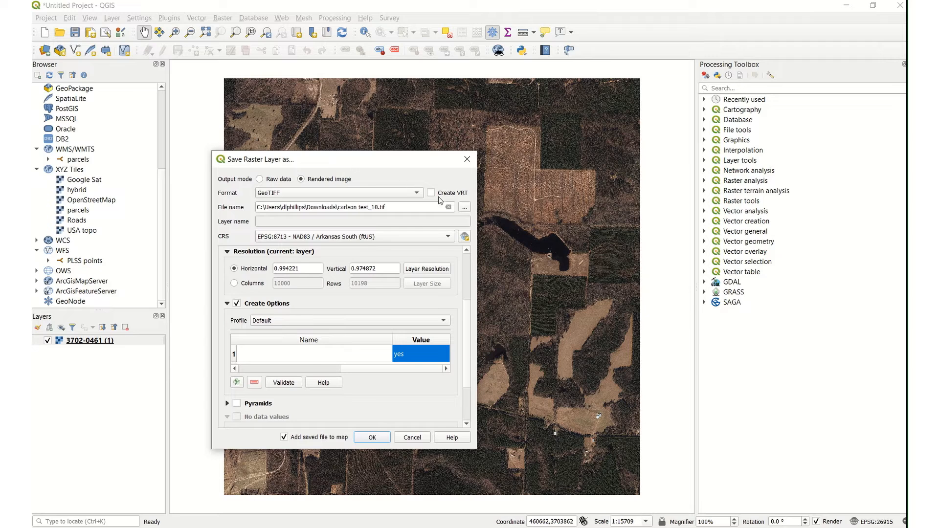
{"action": "scroll", "coordinate": [374, 385], "scroll_direction": "down", "scroll_amount": 3}
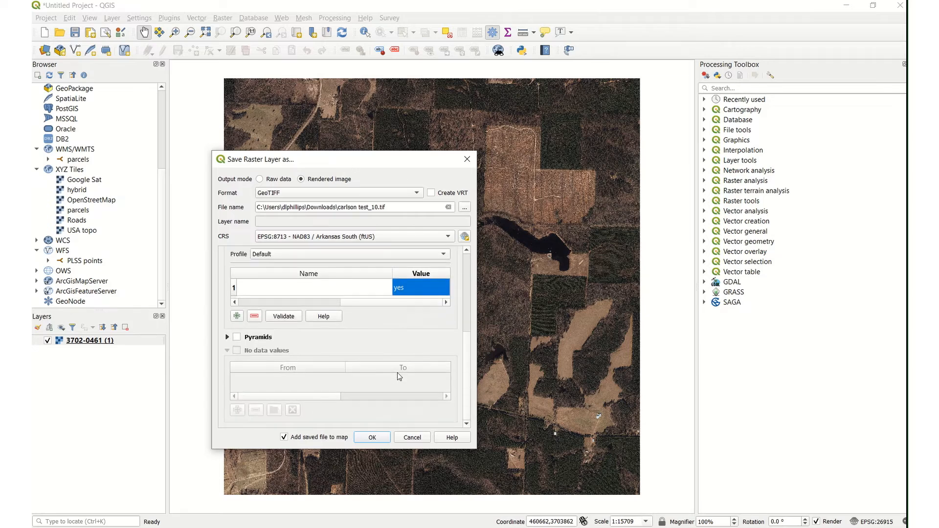
{"action": "left_click", "coordinate": [372, 439]}
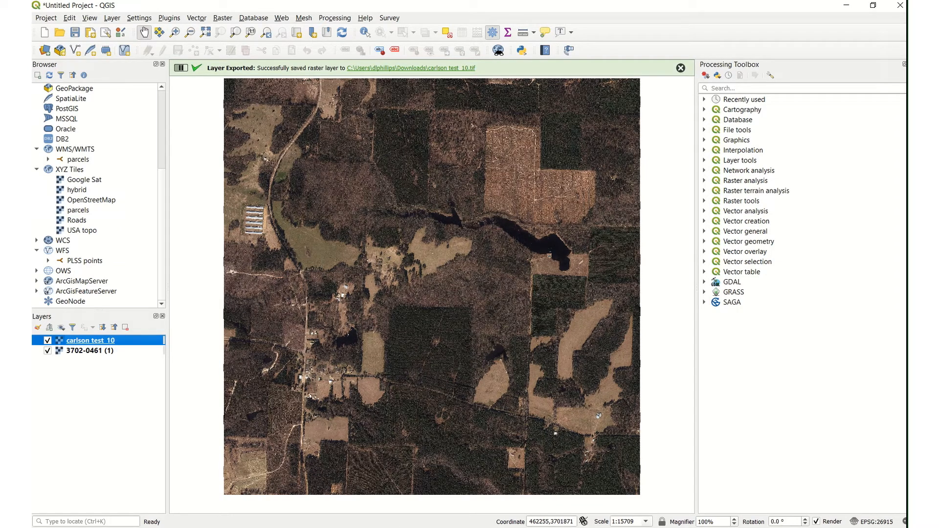
Step: Switch to the South.dwg drawing in Carlson Survey and open the Image Manager with the IMAGE command
{"action": "mouse_move", "coordinate": [613, 527]}
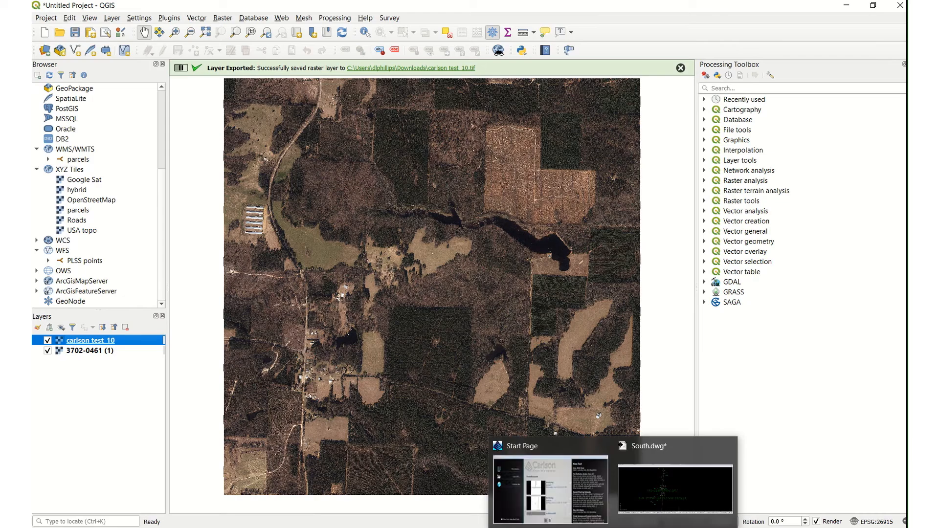
{"action": "left_click", "coordinate": [654, 489]}
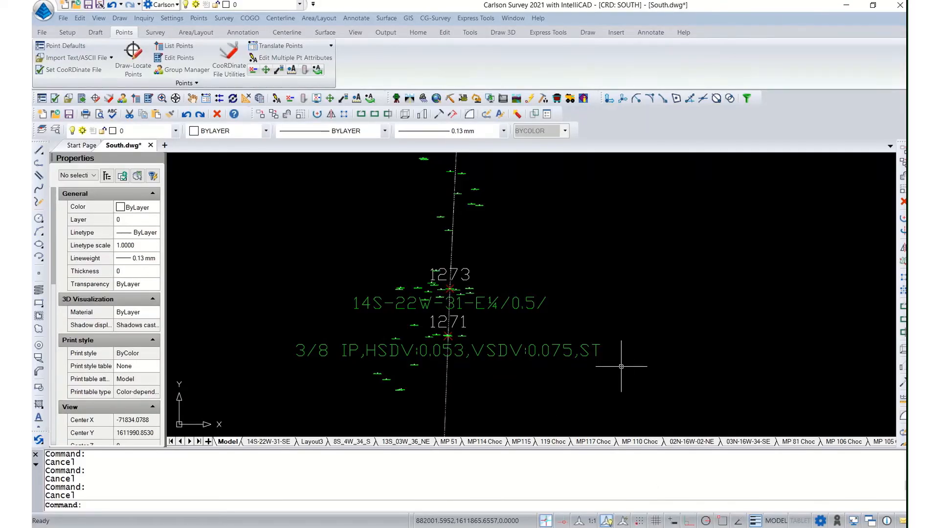
{"action": "scroll", "coordinate": [449, 317], "scroll_direction": "down", "scroll_amount": 2}
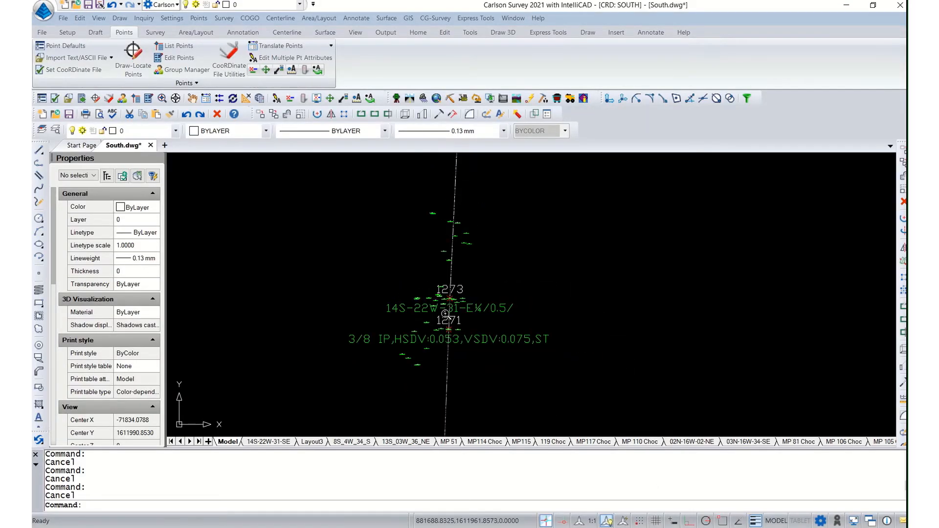
{"action": "left_click", "coordinate": [335, 506]}
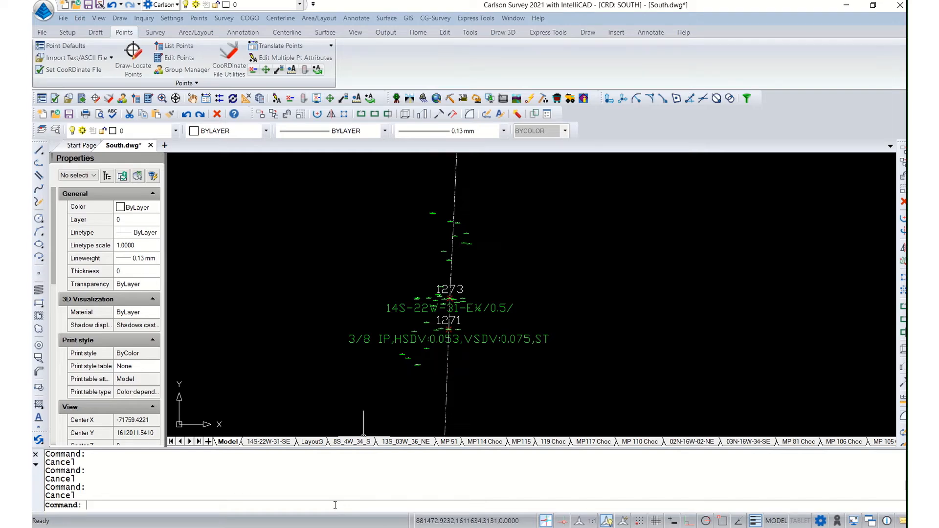
{"action": "type", "text": "image"}
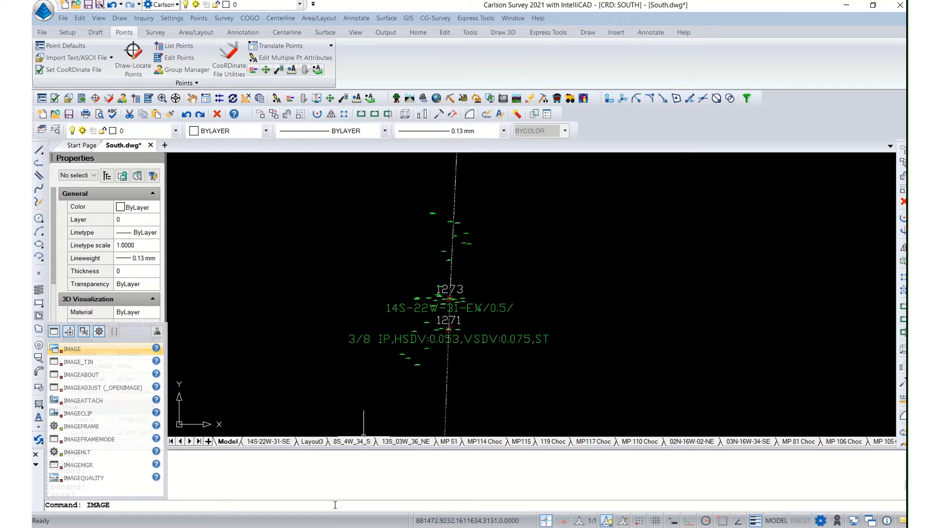
{"action": "key", "text": "Return"}
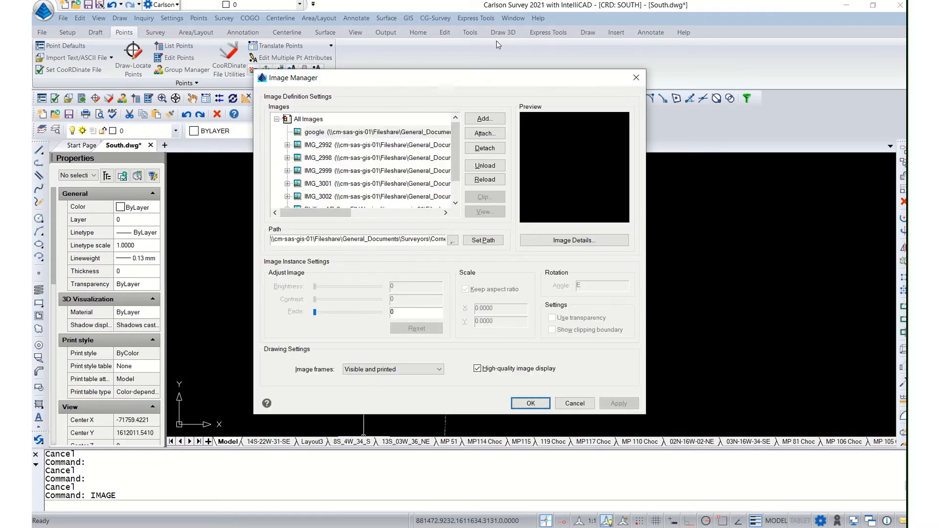
Step: Choose carlson test_10.tif from the Downloads folder as the new image to attach
{"action": "left_click", "coordinate": [483, 134]}
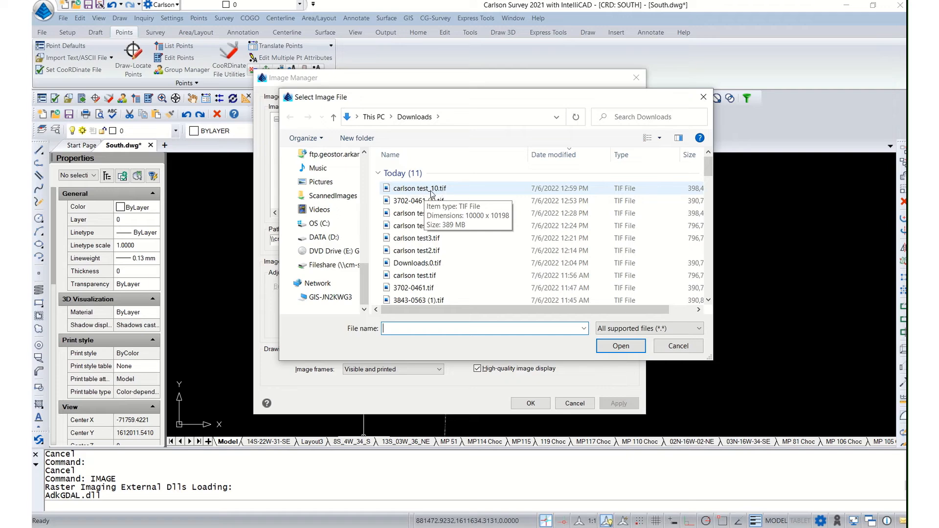
{"action": "left_click", "coordinate": [431, 192]}
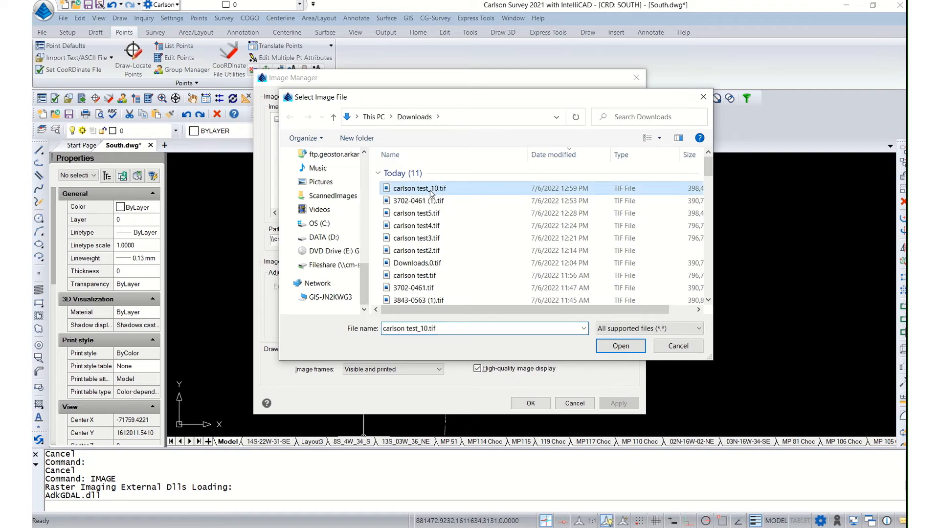
{"action": "left_click", "coordinate": [615, 346]}
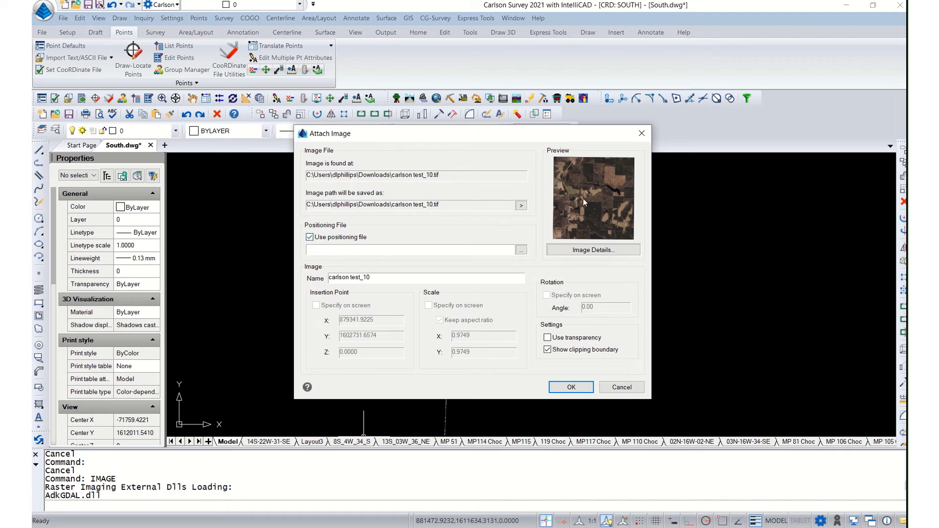
Step: Set carlson test_10.tfw as the positioning file, attach the image to the drawing and close the Image Manager
{"action": "left_click", "coordinate": [522, 251]}
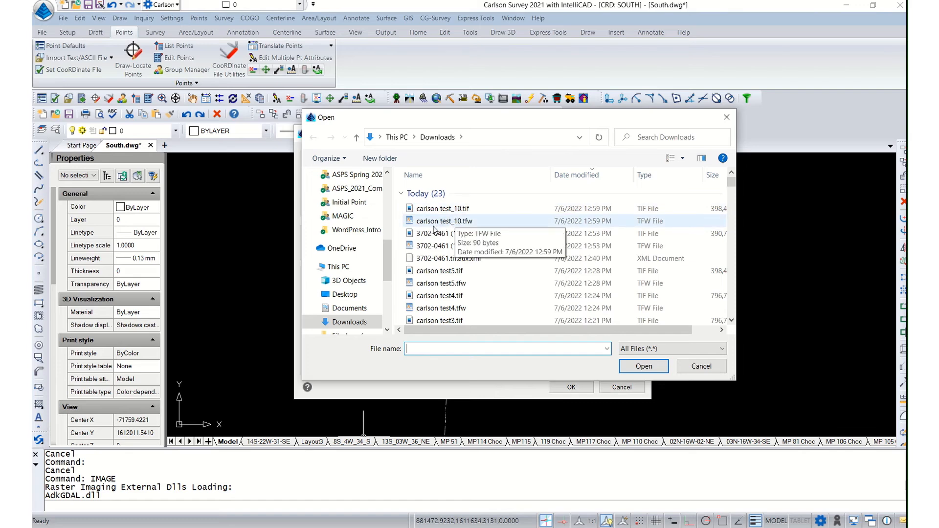
{"action": "left_click", "coordinate": [468, 221]}
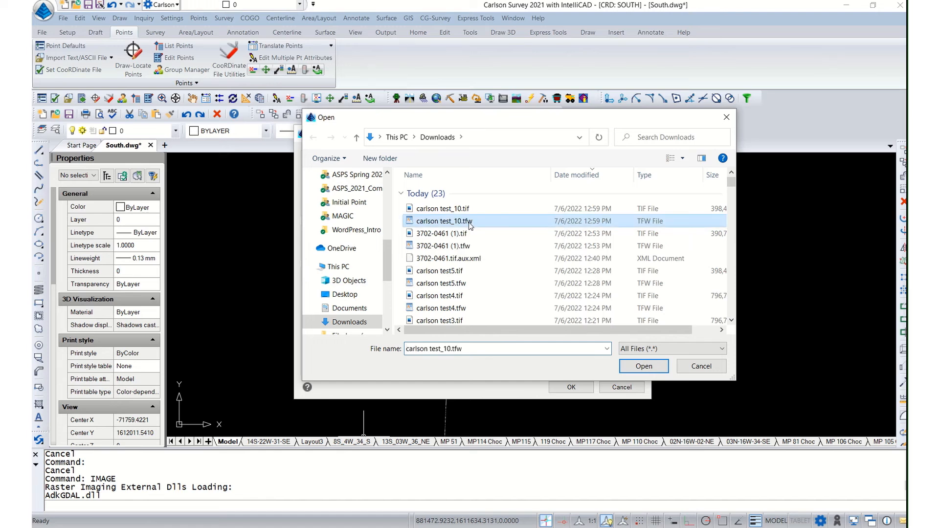
{"action": "left_click", "coordinate": [644, 366]}
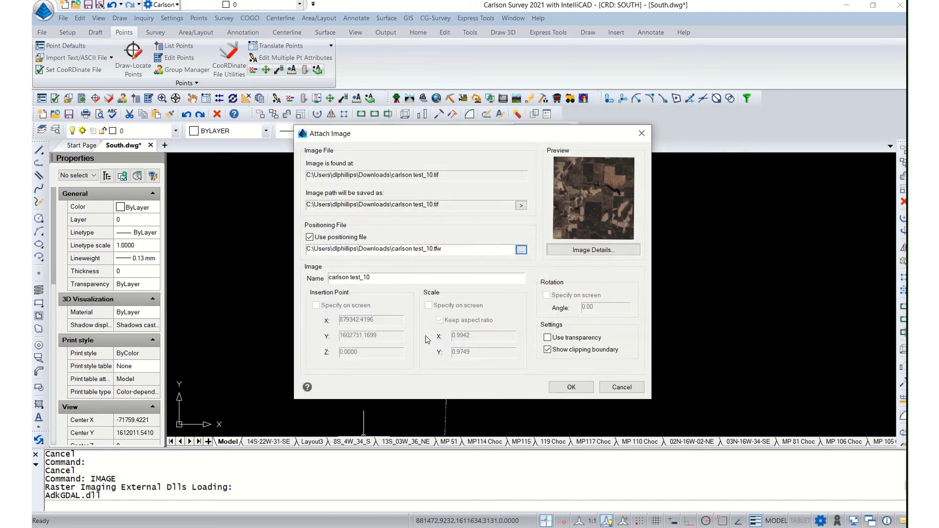
{"action": "left_click", "coordinate": [571, 387]}
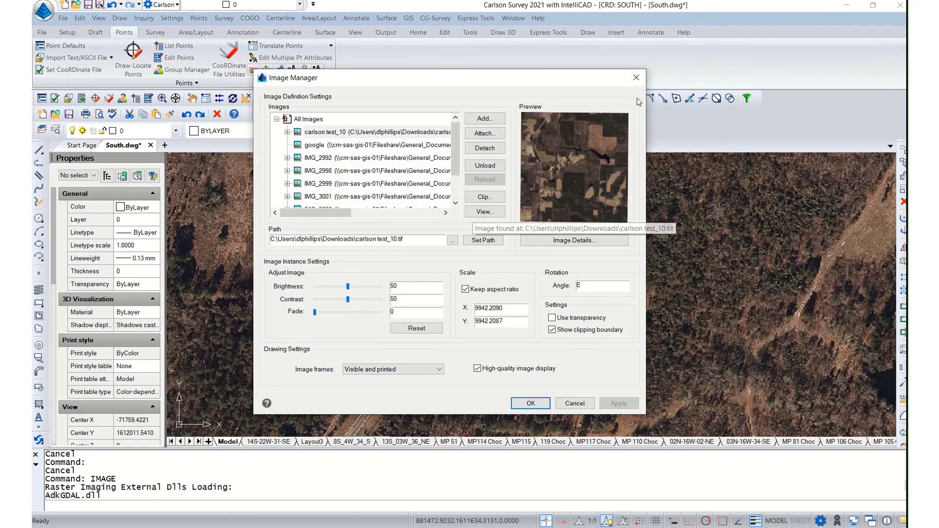
{"action": "left_click", "coordinate": [637, 81]}
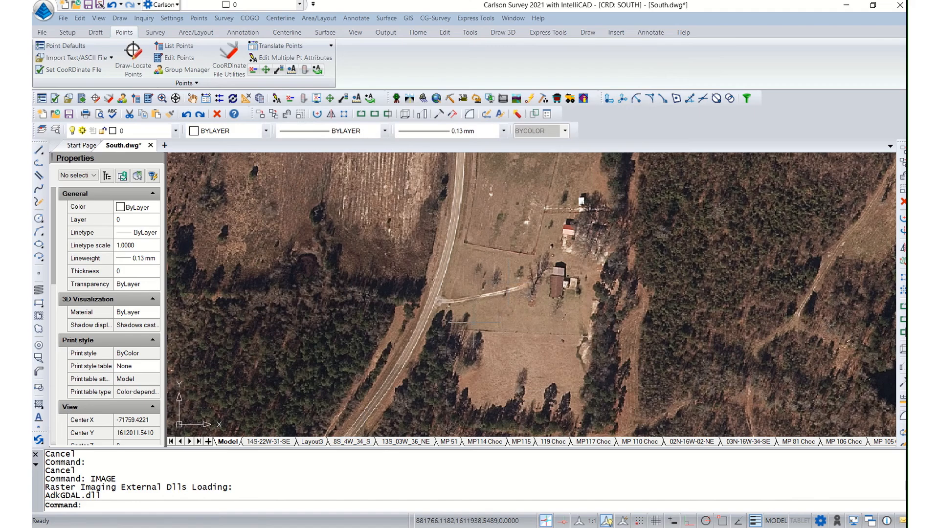
Step: Send the attached aerial image to the back of the draw order, behind the survey points and linework
{"action": "scroll", "coordinate": [475, 323], "scroll_direction": "down", "scroll_amount": 4}
{"action": "scroll", "coordinate": [475, 322], "scroll_direction": "down", "scroll_amount": 2}
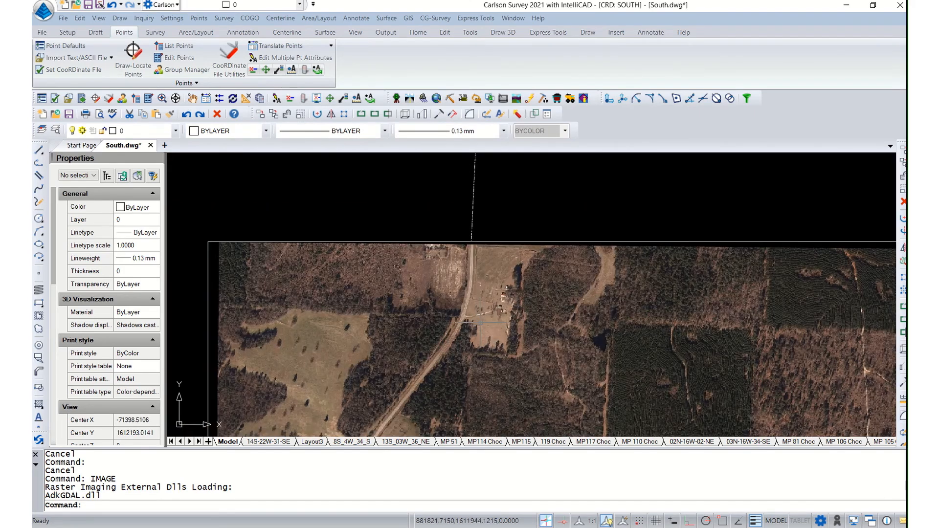
{"action": "left_click_drag", "start_coordinate": [452, 323], "coordinate": [441, 296]}
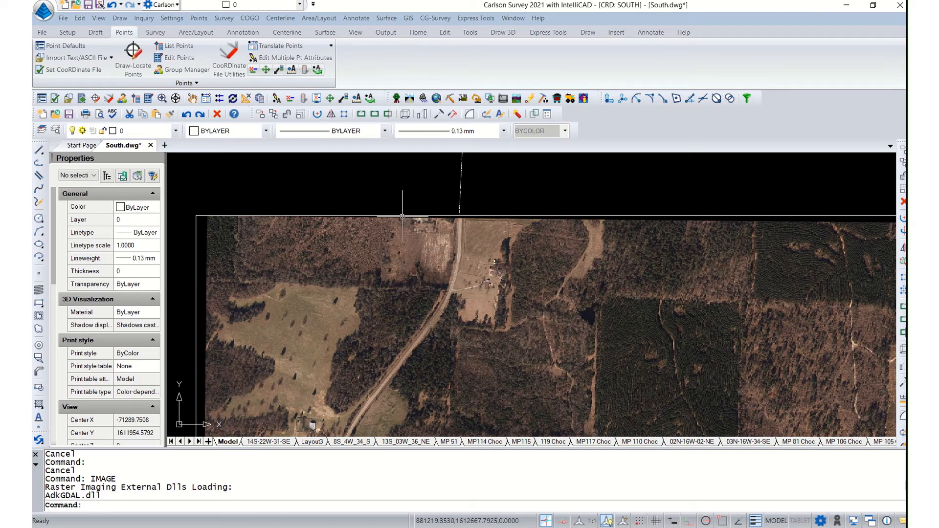
{"action": "left_click", "coordinate": [402, 215]}
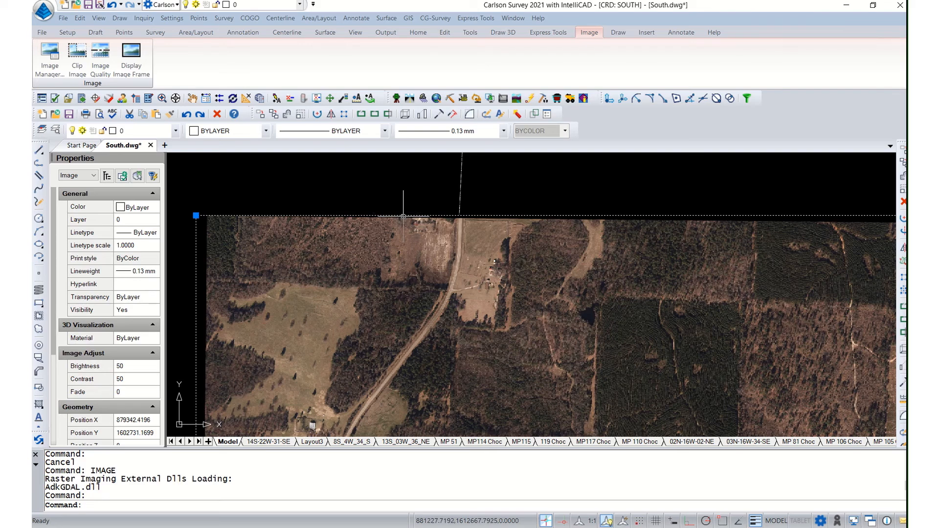
{"action": "right_click", "coordinate": [403, 216]}
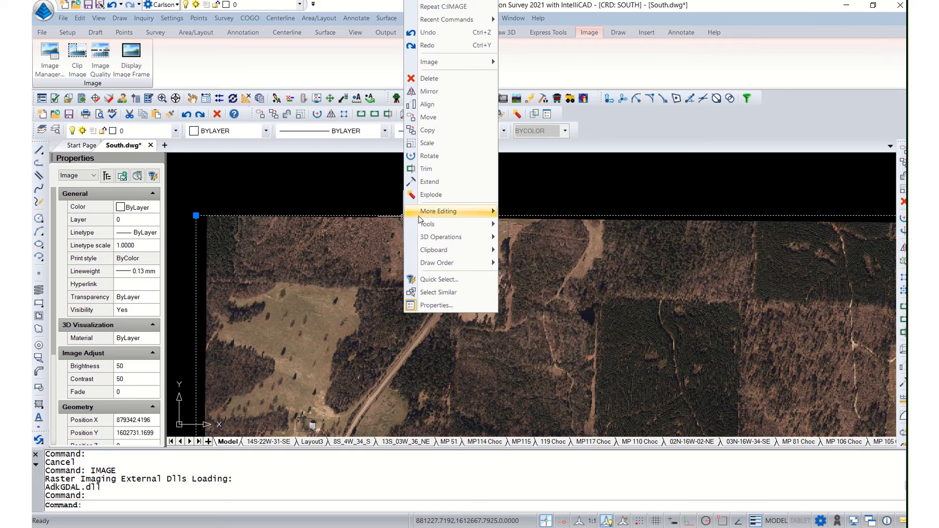
{"action": "mouse_move", "coordinate": [449, 262]}
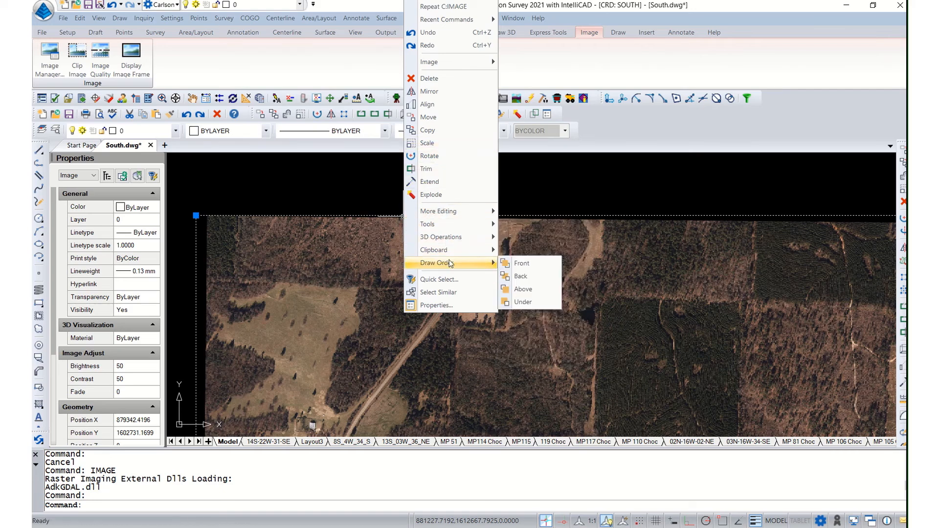
{"action": "left_click", "coordinate": [526, 278]}
Step: Examine how the survey points around 1273 and 1271 line up with the road edges, driveway and fence corner in the aerial image
{"action": "scroll", "coordinate": [447, 293], "scroll_direction": "up", "scroll_amount": 3}
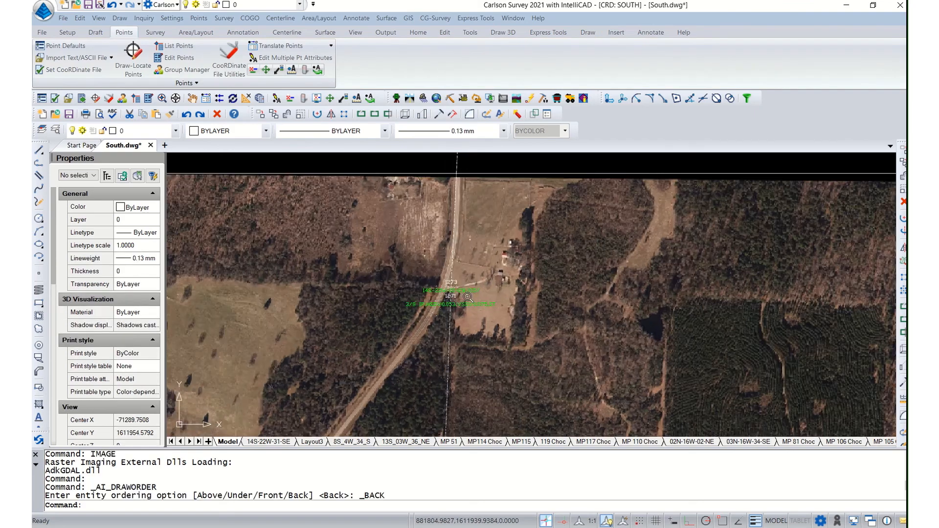
{"action": "scroll", "coordinate": [460, 303], "scroll_direction": "up", "scroll_amount": 4}
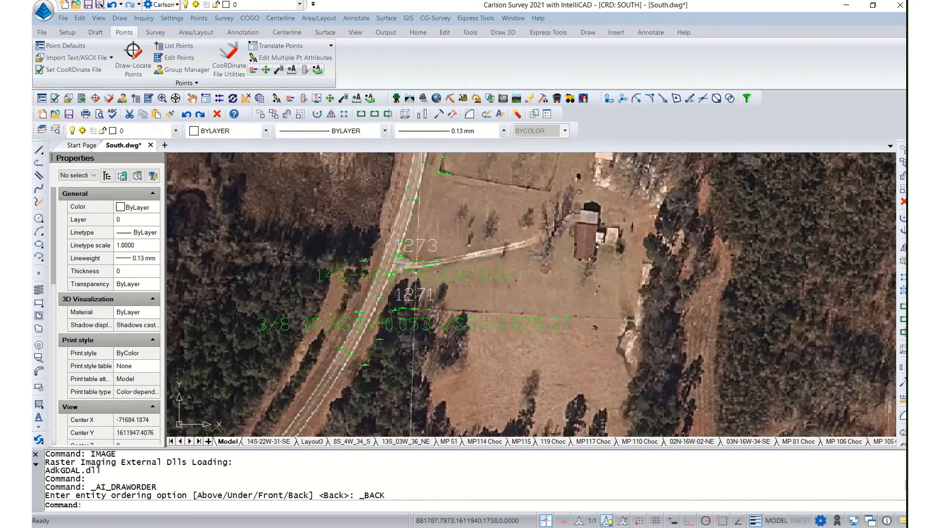
{"action": "left_click_drag", "start_coordinate": [460, 303], "coordinate": [473, 336]}
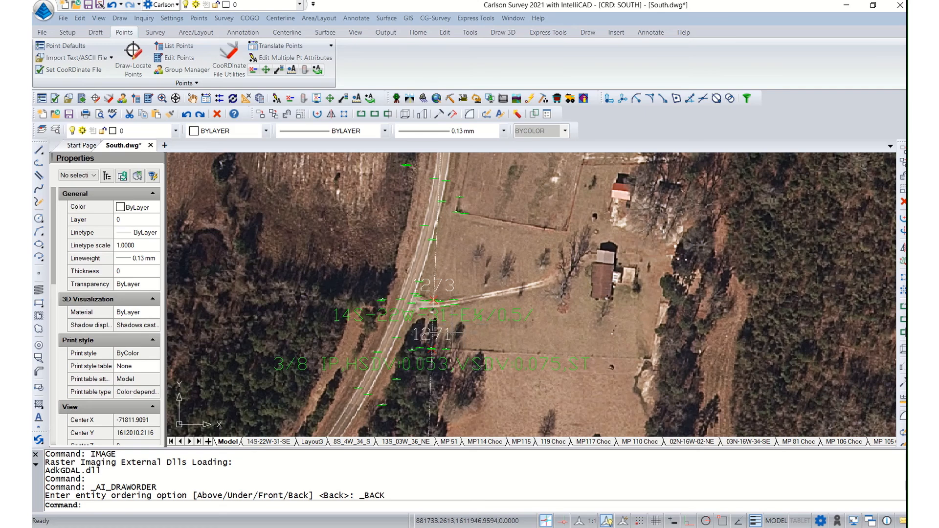
{"action": "scroll", "coordinate": [420, 296], "scroll_direction": "up", "scroll_amount": 3}
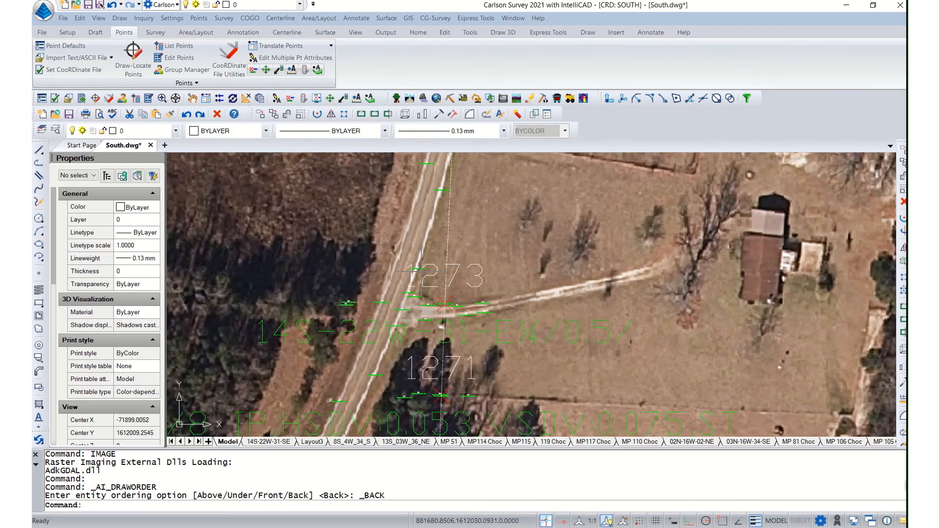
{"action": "scroll", "coordinate": [422, 266], "scroll_direction": "up", "scroll_amount": 3}
{"action": "scroll", "coordinate": [422, 266], "scroll_direction": "up", "scroll_amount": 1}
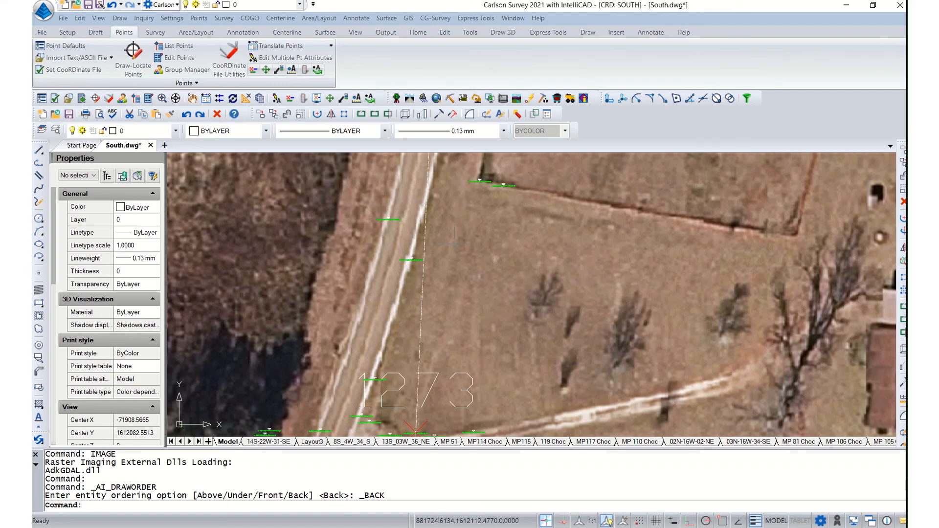
{"action": "left_click_drag", "start_coordinate": [479, 190], "coordinate": [418, 263]}
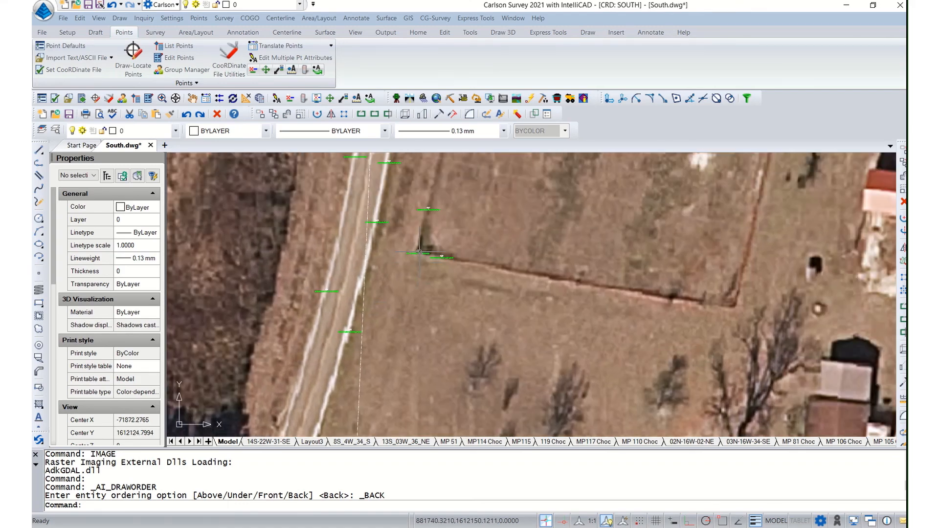
{"action": "scroll", "coordinate": [418, 262], "scroll_direction": "up", "scroll_amount": 2}
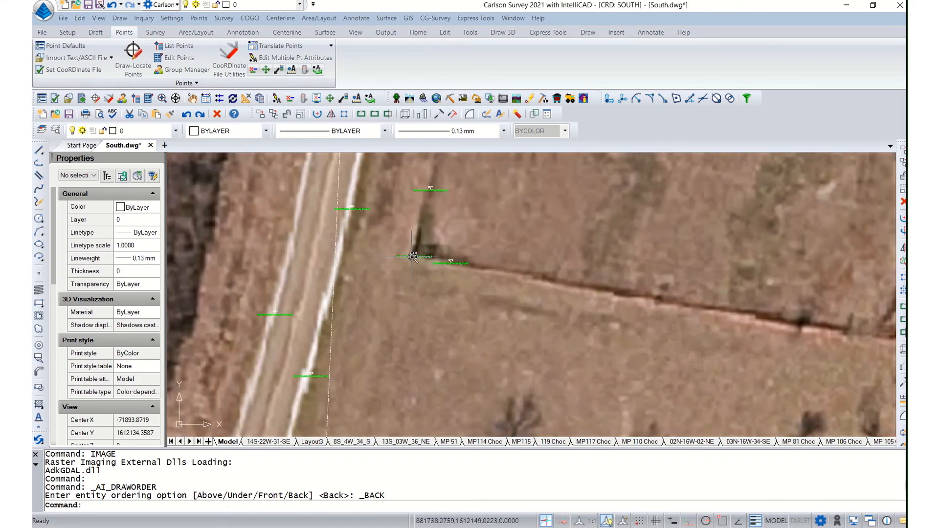
{"action": "scroll", "coordinate": [415, 254], "scroll_direction": "down", "scroll_amount": 3}
{"action": "left_click_drag", "start_coordinate": [404, 423], "coordinate": [422, 306]}
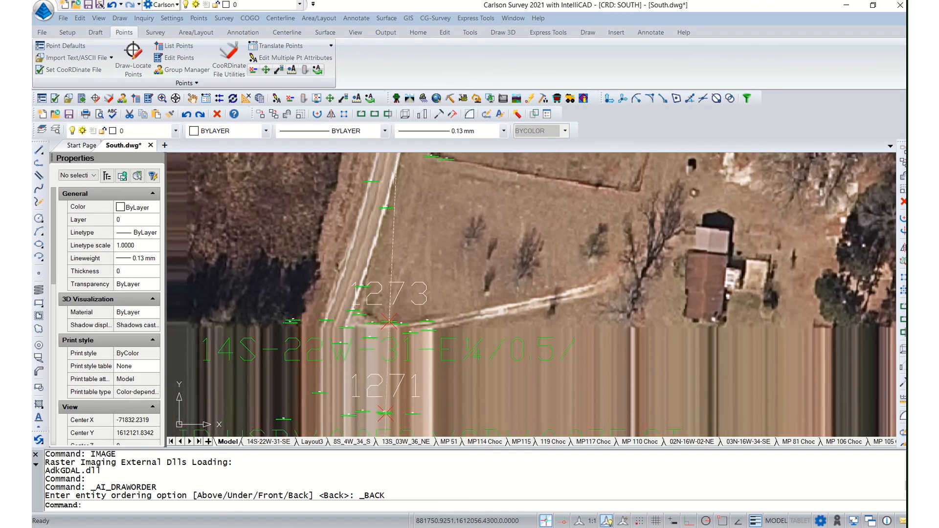
{"action": "left_click_drag", "start_coordinate": [416, 350], "coordinate": [482, 257]}
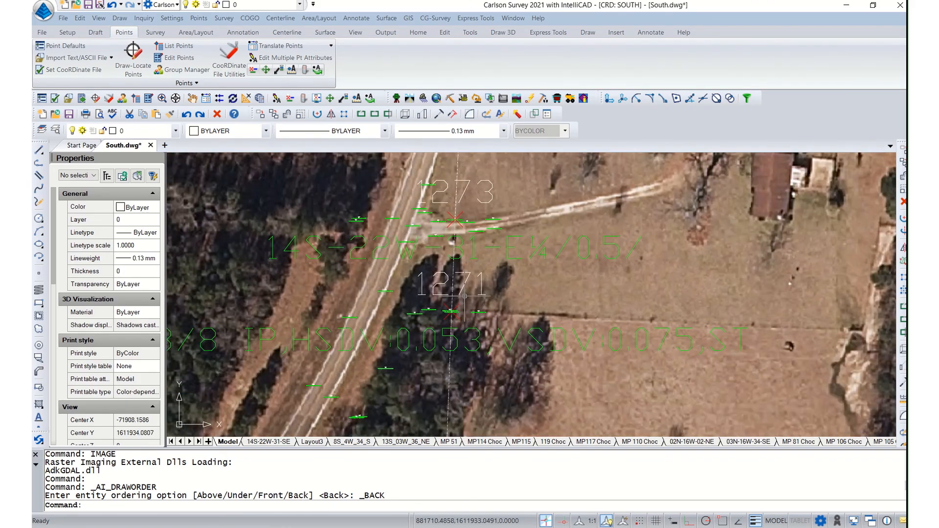